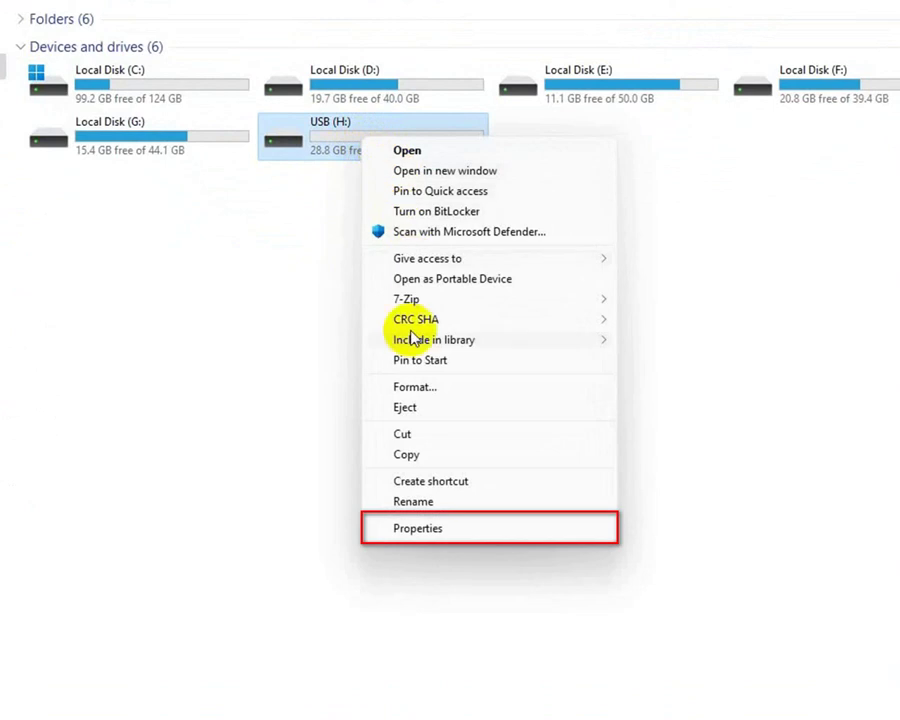
# Check the USB (H:) drive's file system in its properties and select NTFS in the drive's format settings
pyautogui.click(481, 528)
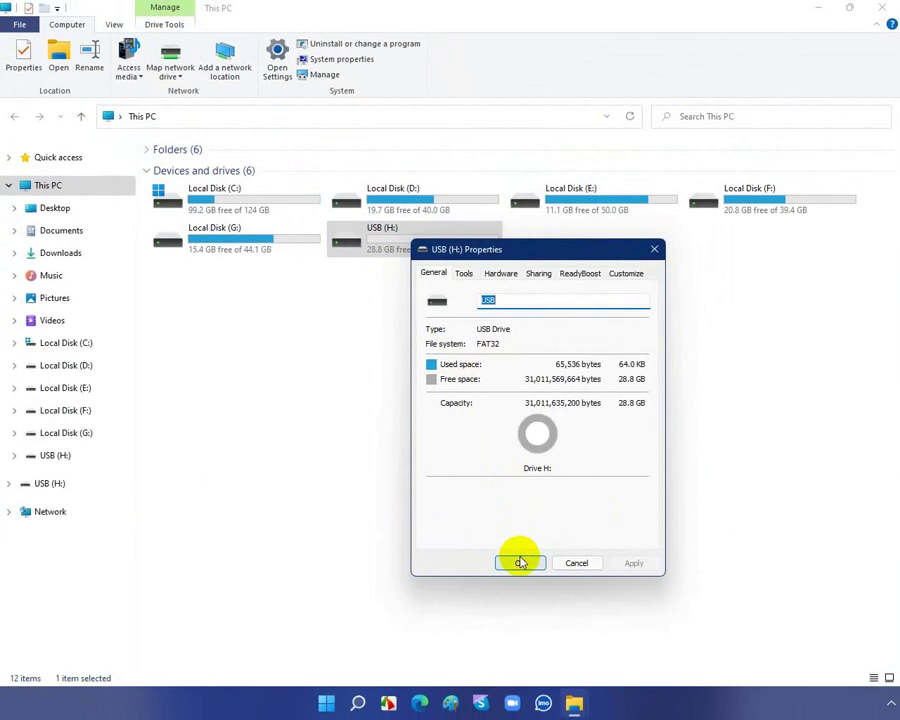
pyautogui.click(519, 563)
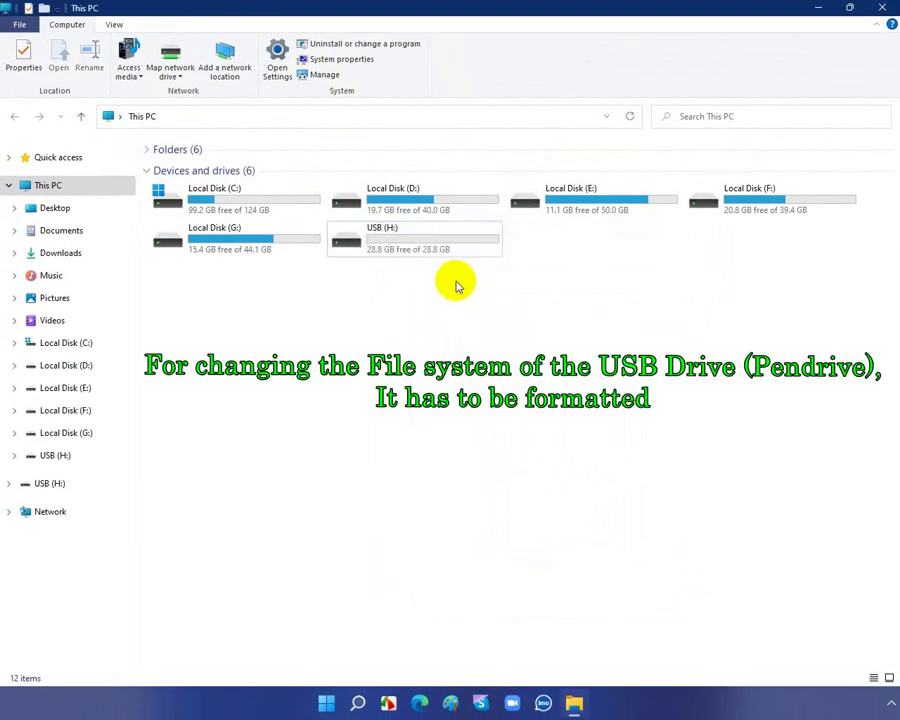
pyautogui.rightClick(434, 246)
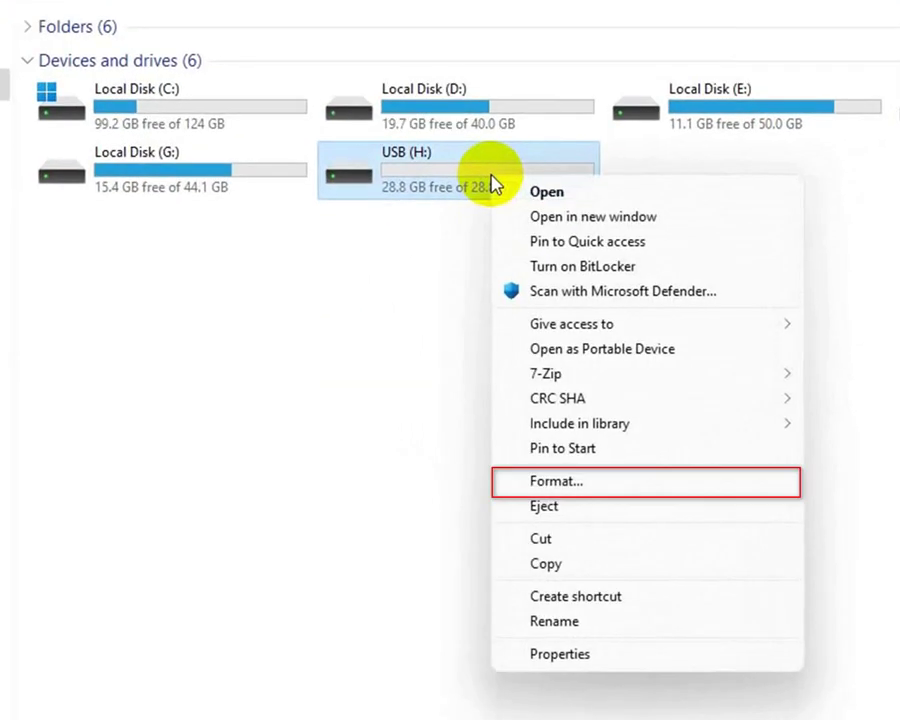
pyautogui.click(588, 482)
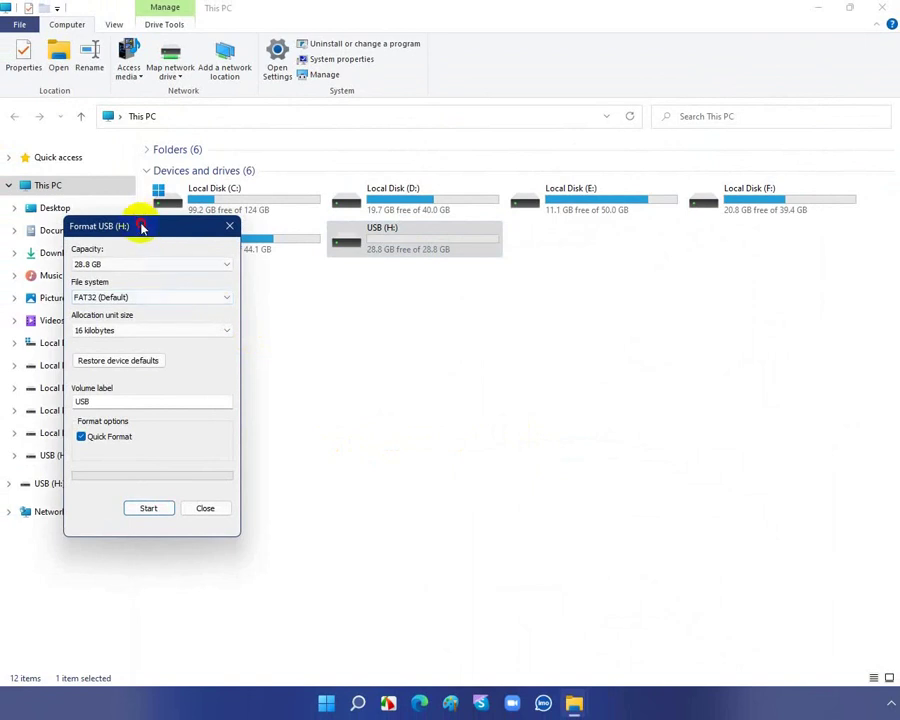
pyautogui.moveTo(142, 228); pyautogui.dragTo(400, 267)
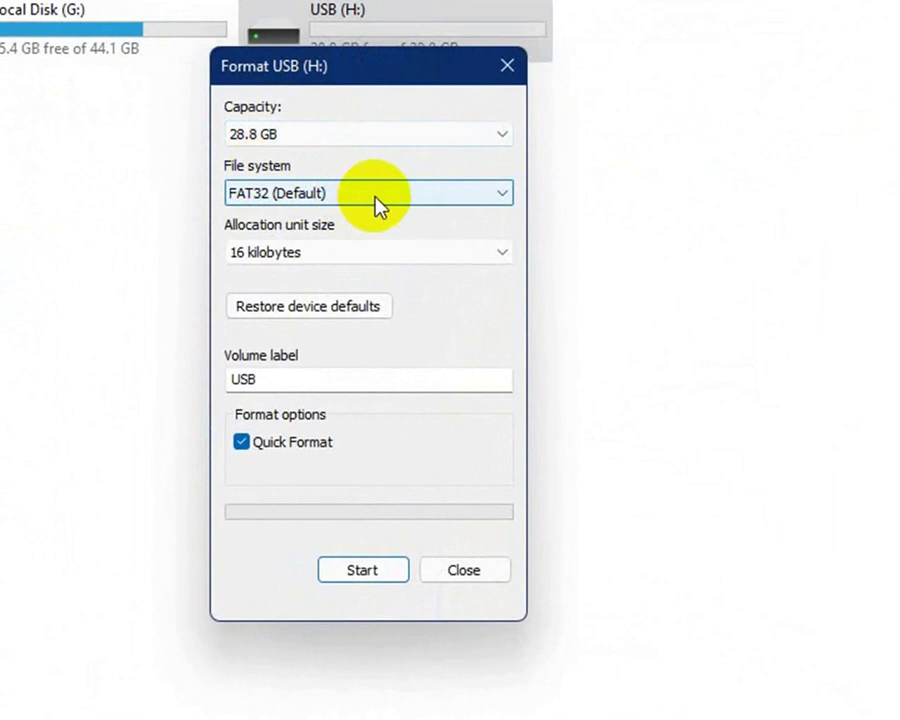
pyautogui.click(375, 199)
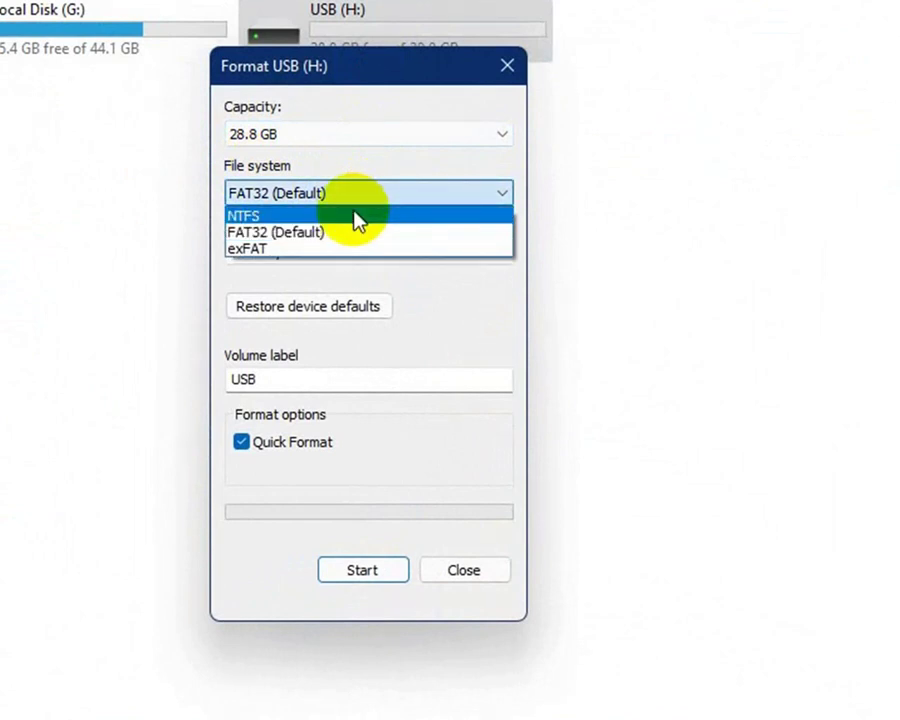
pyautogui.click(357, 218)
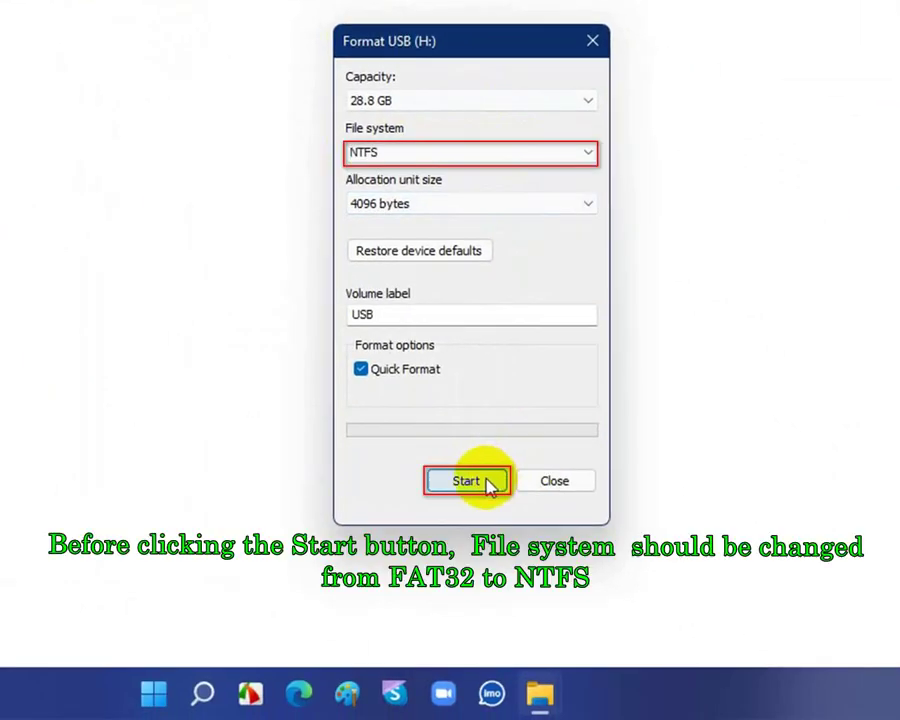
# Run the quick format of the USB (H:) drive, accept erasing all its data, and close the format window
pyautogui.click(488, 483)
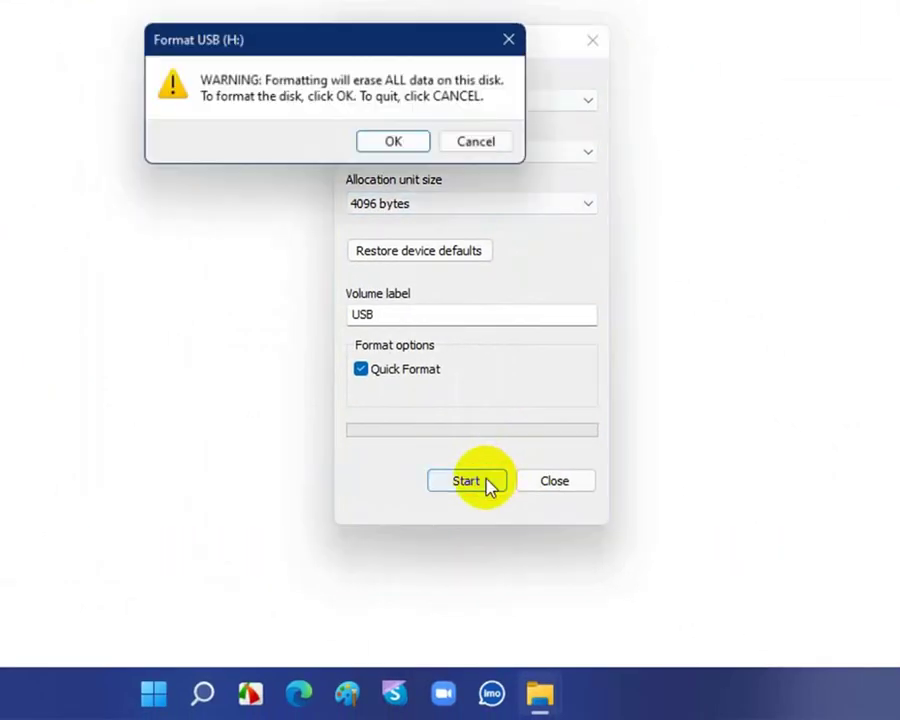
pyautogui.click(389, 156)
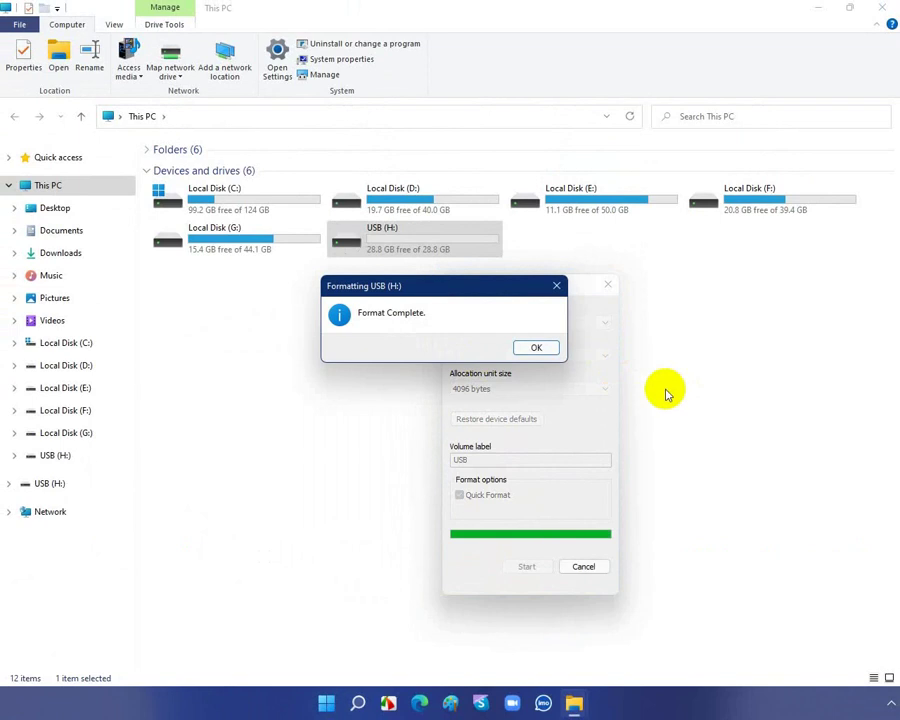
pyautogui.click(537, 347)
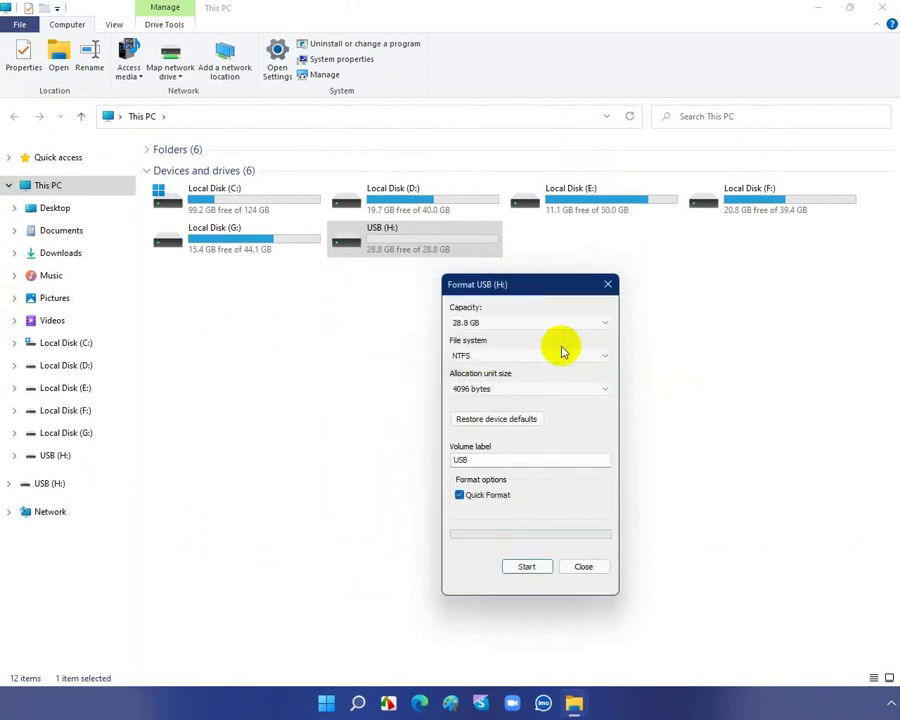
pyautogui.click(600, 567)
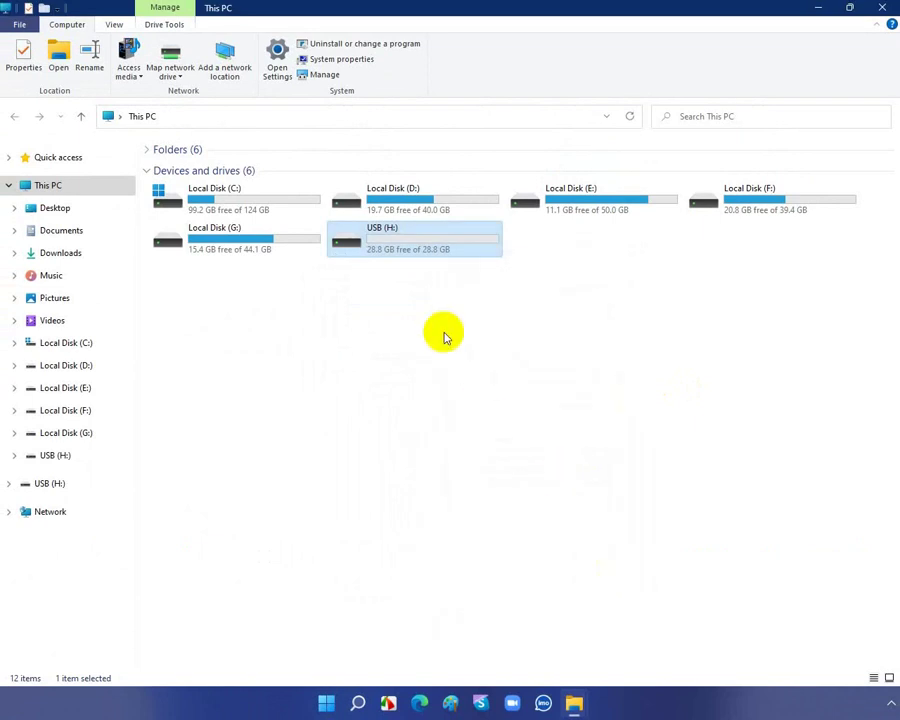
# Check the file system of the freshly formatted USB (H:) drive in its properties
pyautogui.rightClick(409, 251)
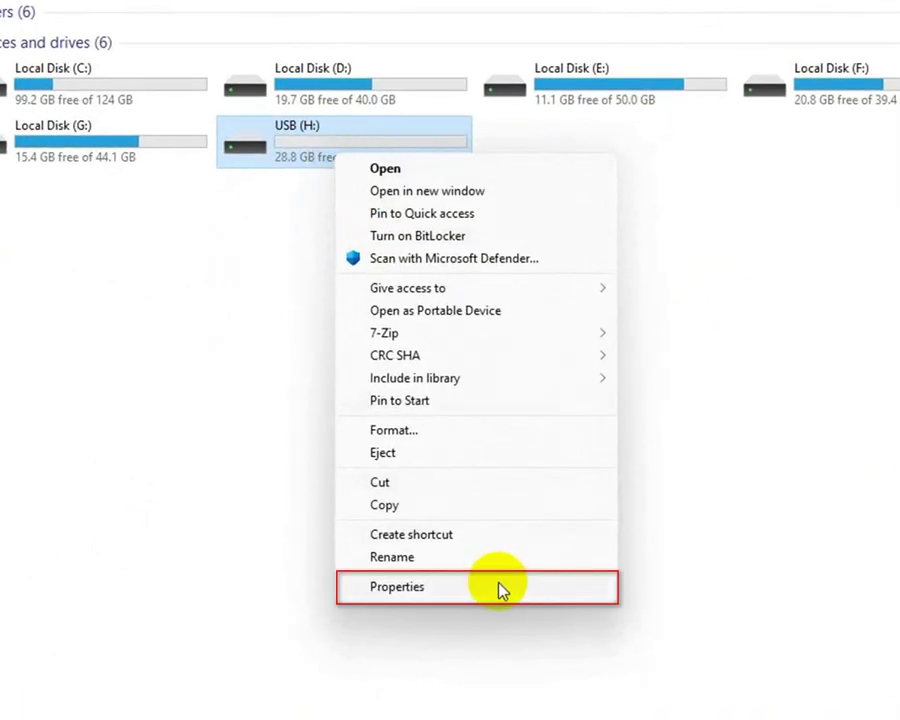
pyautogui.click(500, 590)
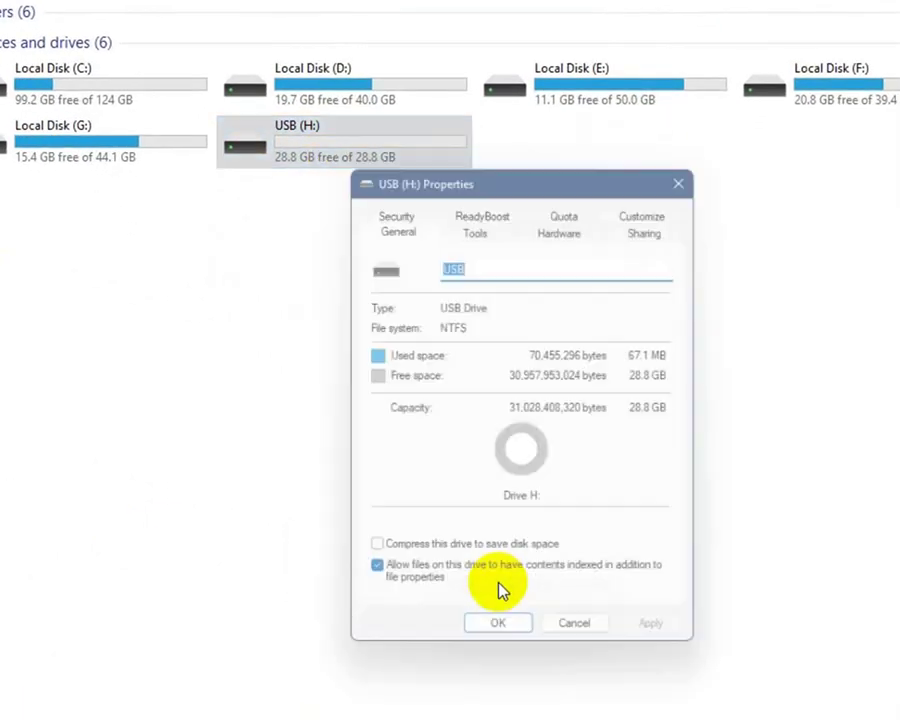
pyautogui.click(491, 270)
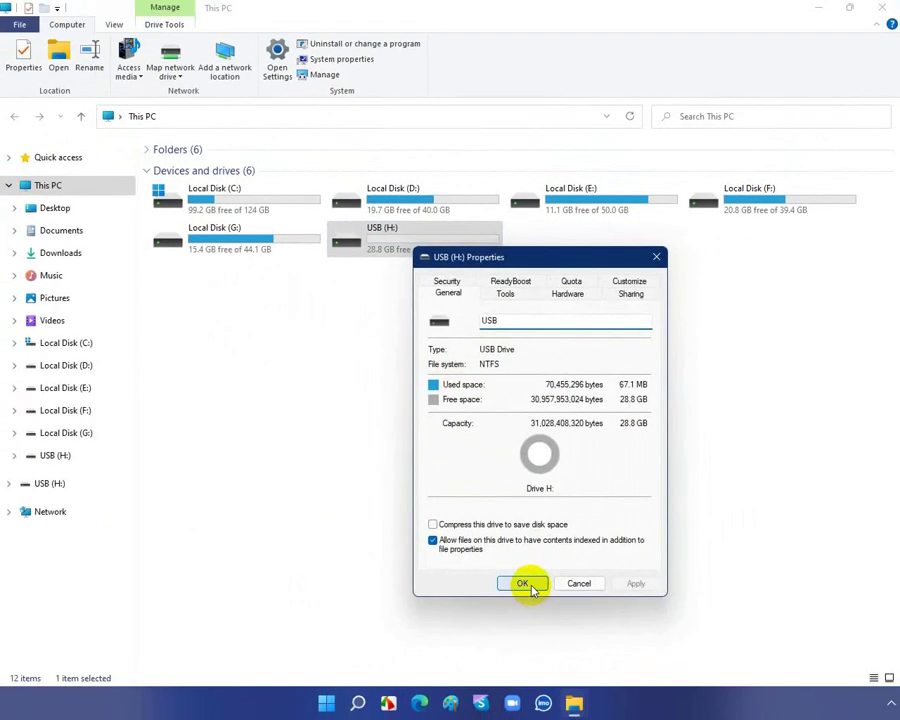
pyautogui.click(531, 588)
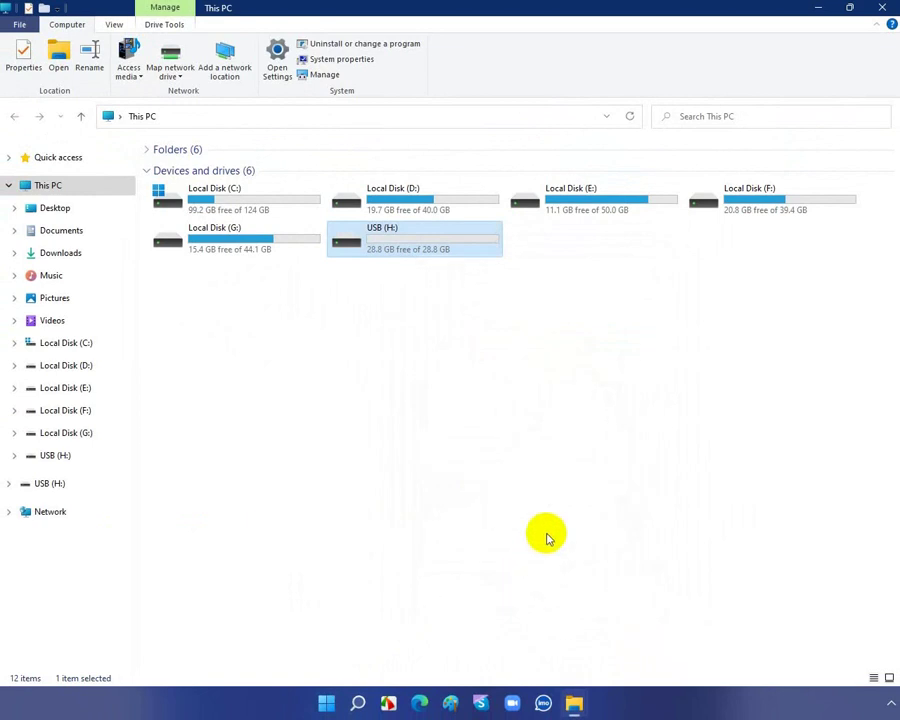
# Enable sharing of the USB (H:) drive in its advanced sharing settings, with the share name H
pyautogui.rightClick(420, 250)
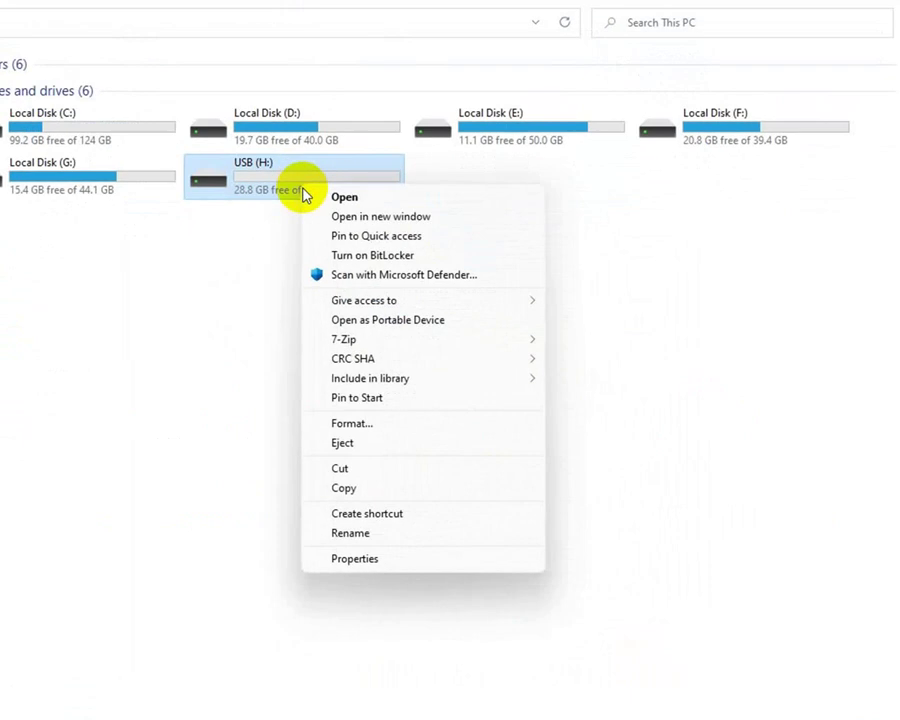
pyautogui.click(427, 556)
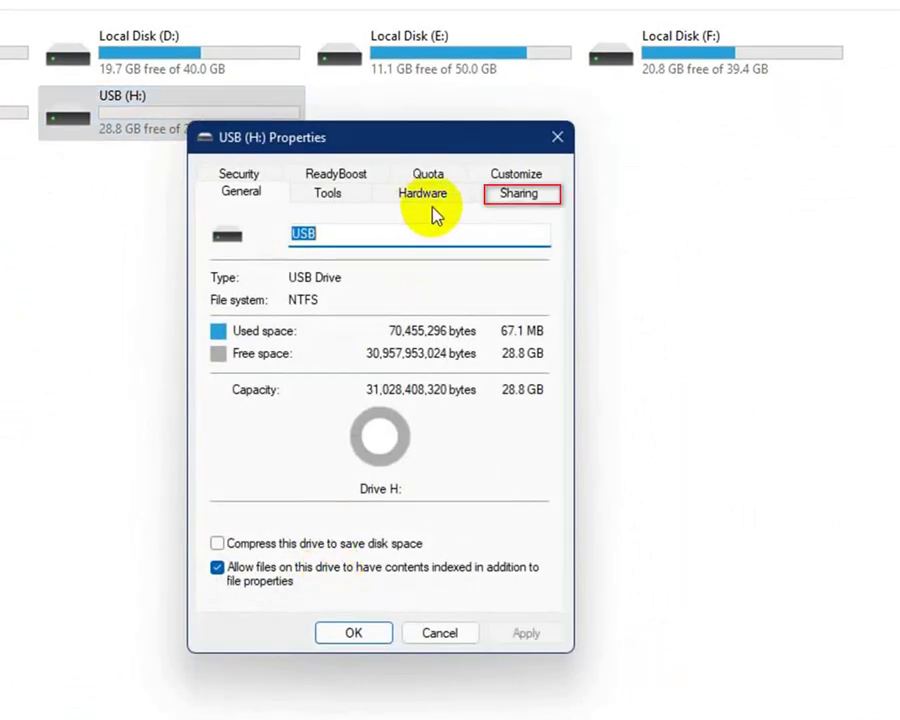
pyautogui.click(547, 199)
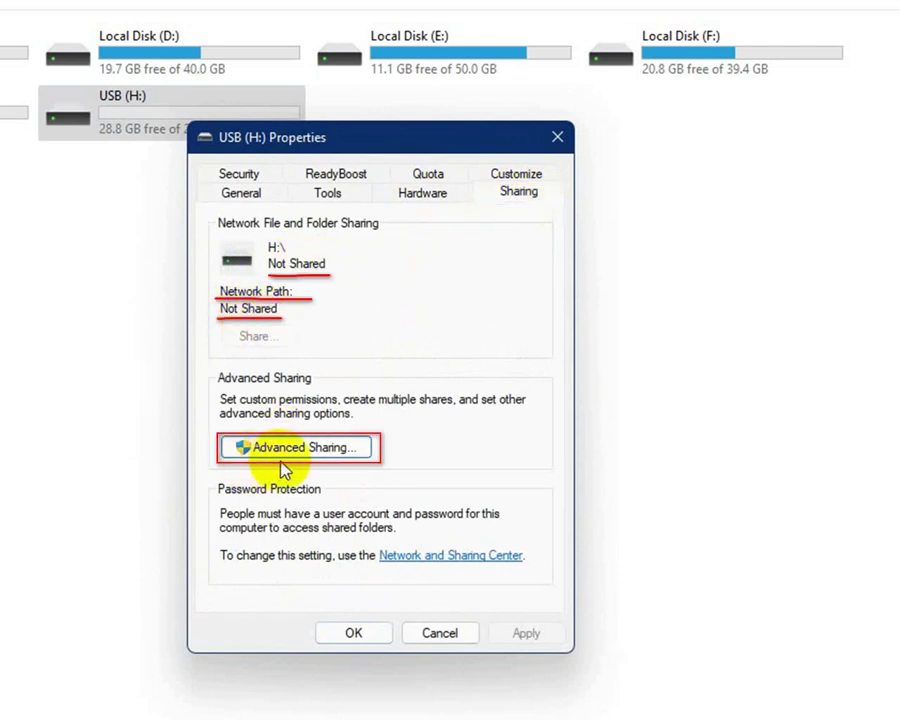
pyautogui.click(339, 451)
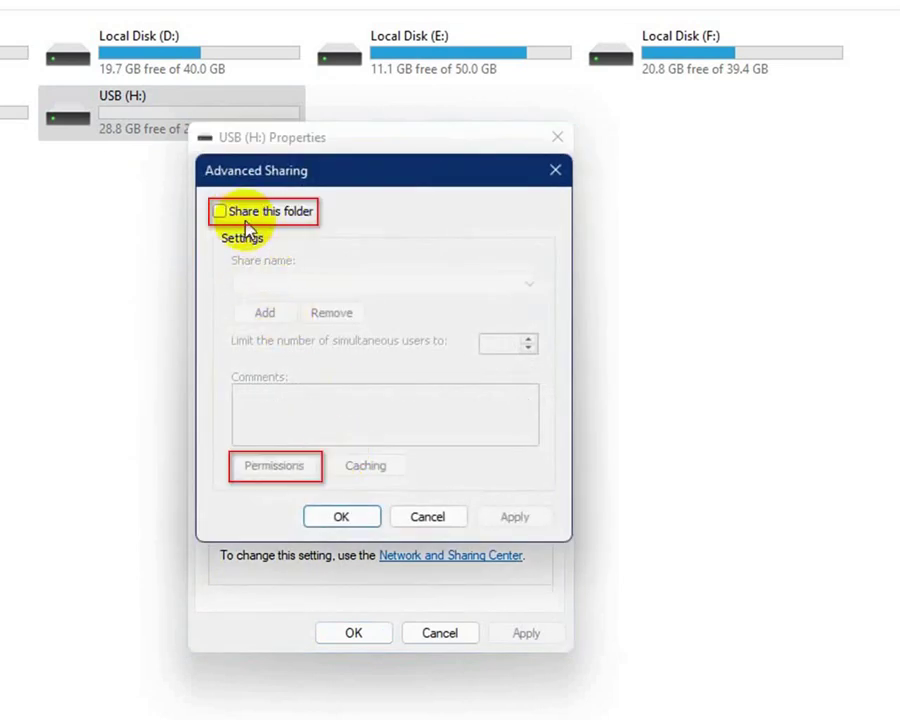
pyautogui.click(219, 213)
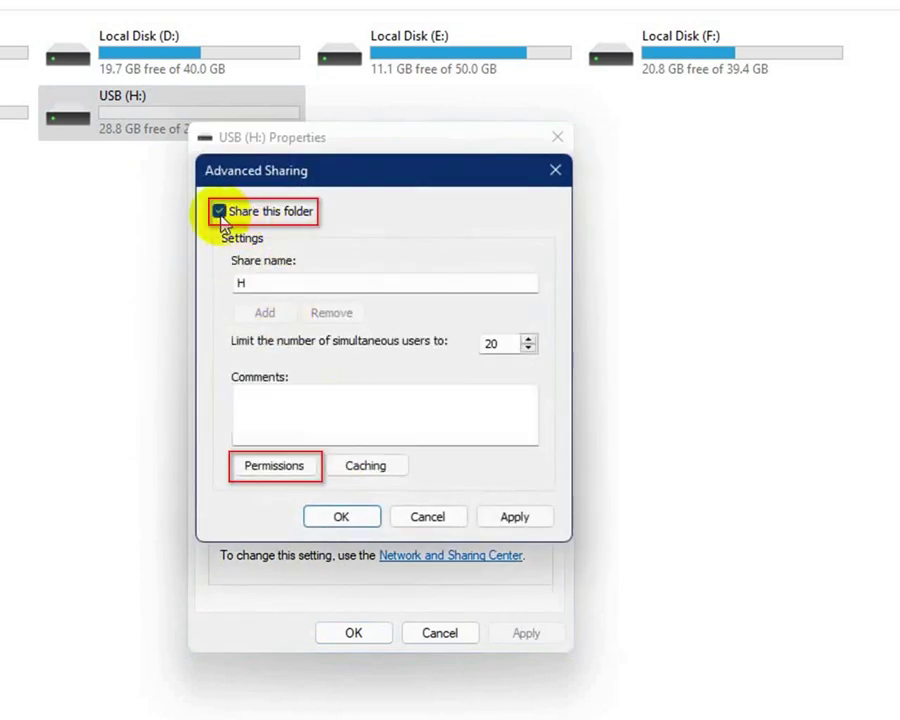
# Allow Everyone Full Control in the share permissions for H and apply the advanced sharing settings
pyautogui.click(291, 466)
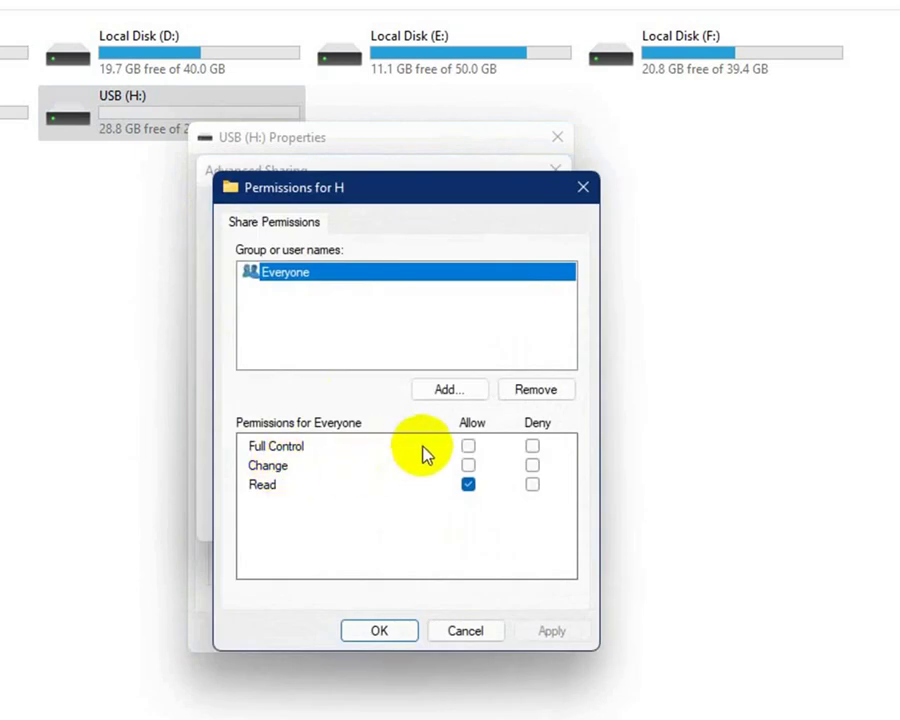
pyautogui.click(468, 447)
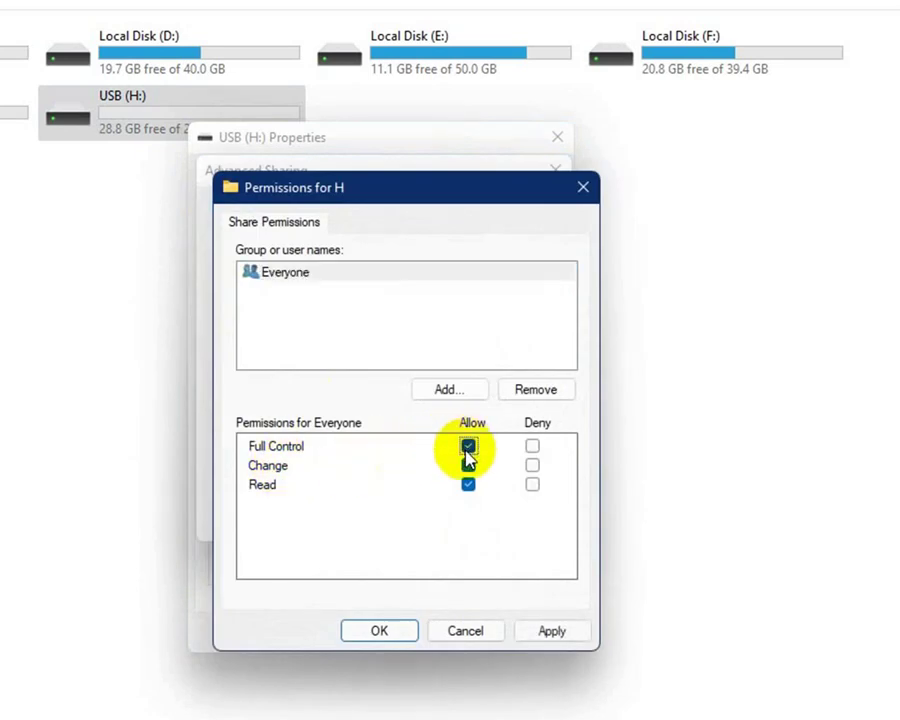
pyautogui.click(553, 633)
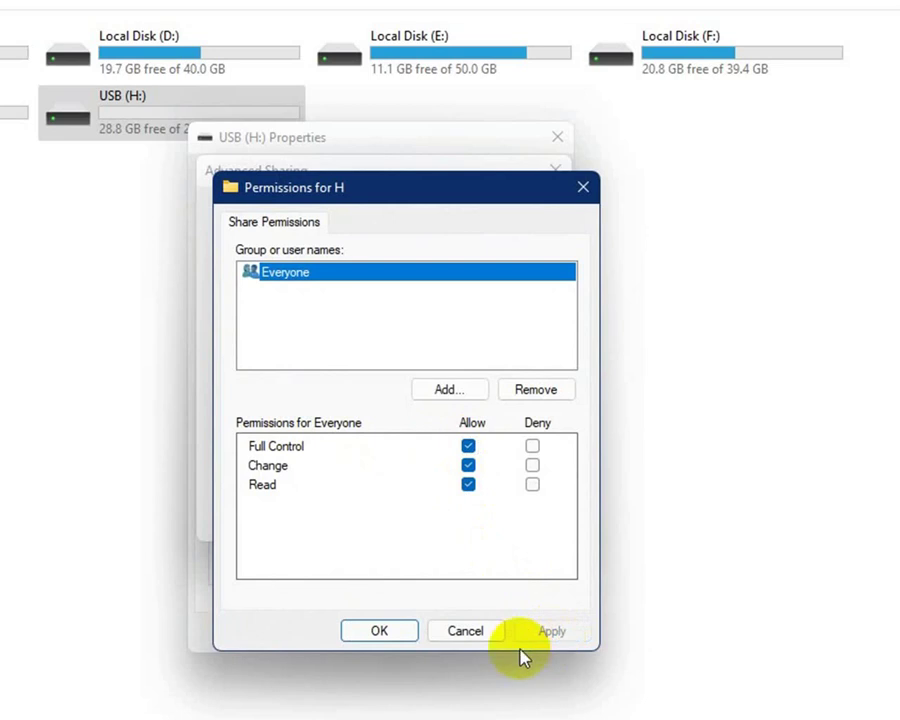
pyautogui.click(380, 631)
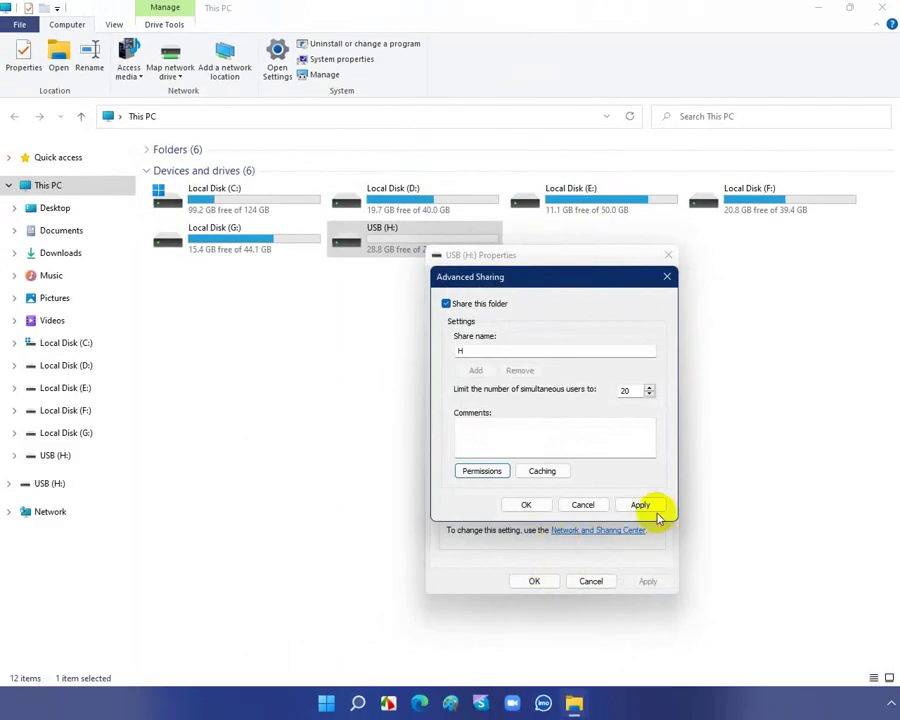
pyautogui.click(648, 508)
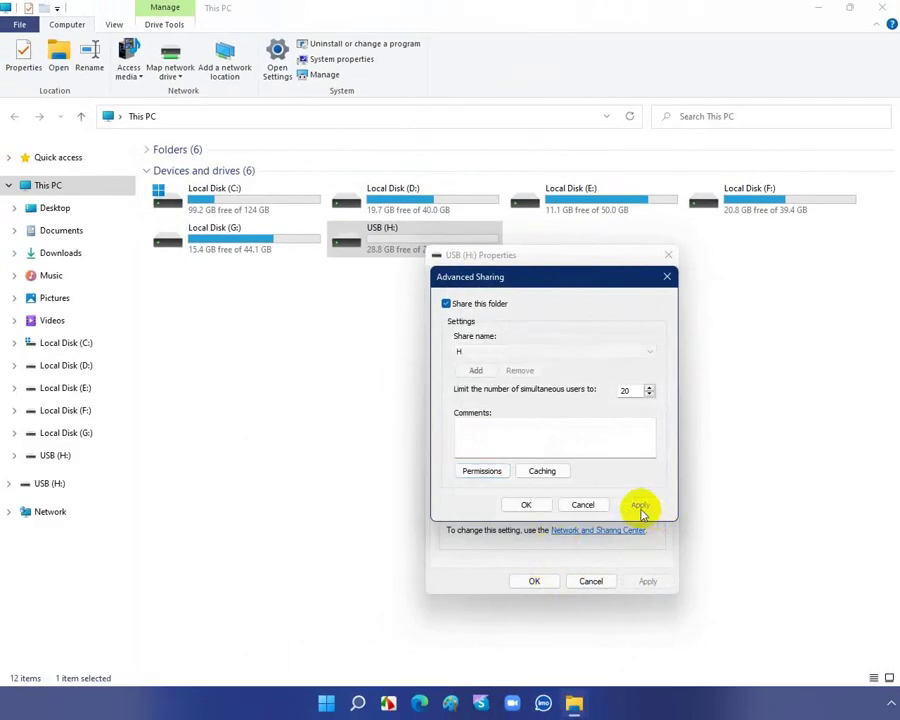
pyautogui.click(530, 506)
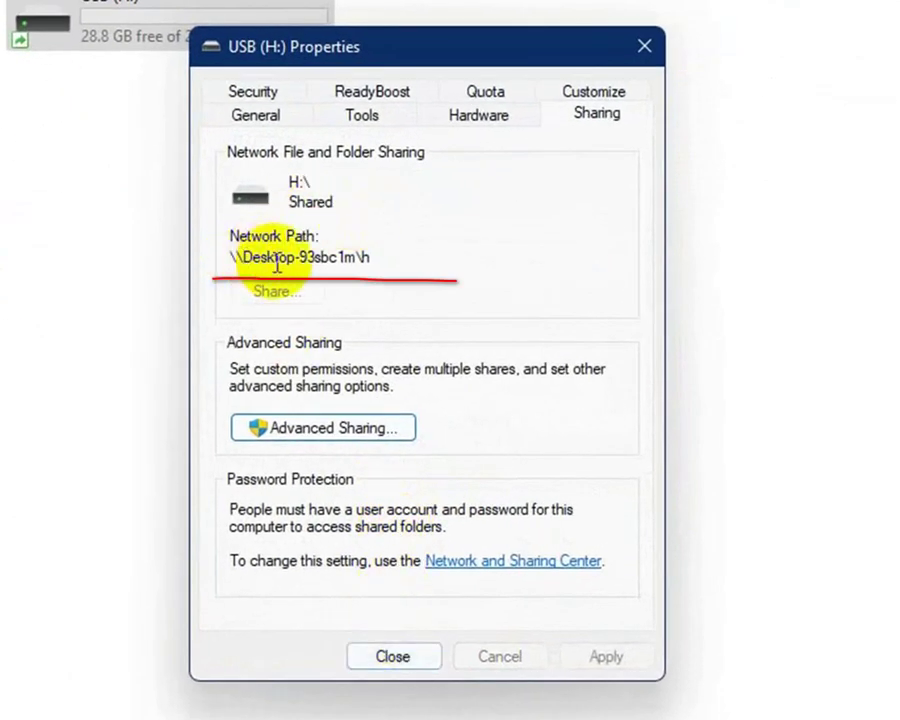
# Copy the full network path of the shared USB drive, and close its properties and the file window
pyautogui.click(382, 260)
pyautogui.moveTo(382, 260); pyautogui.dragTo(225, 253)
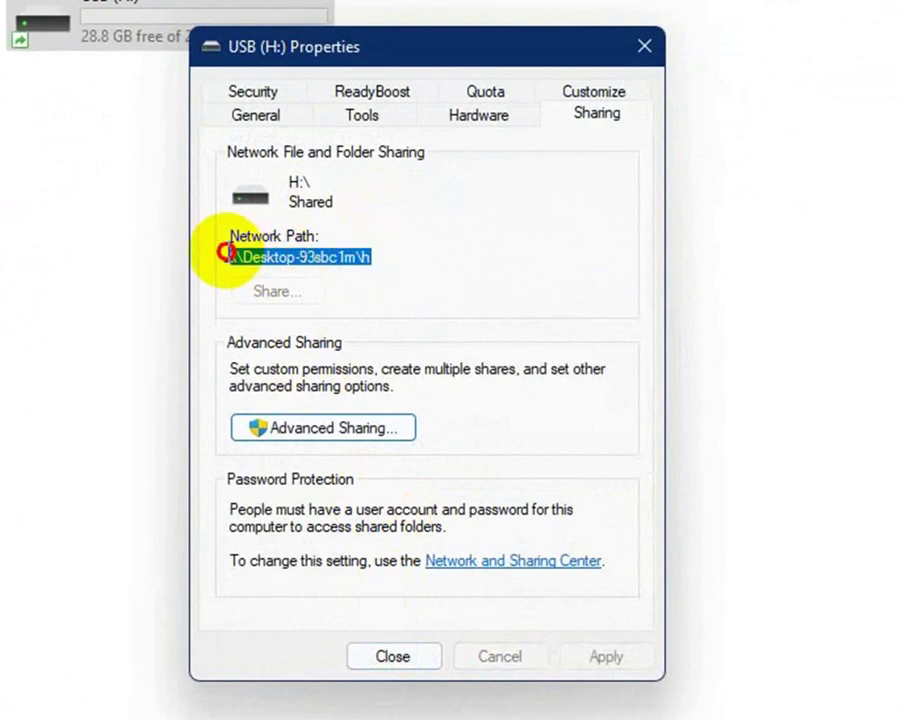
pyautogui.rightClick(270, 262)
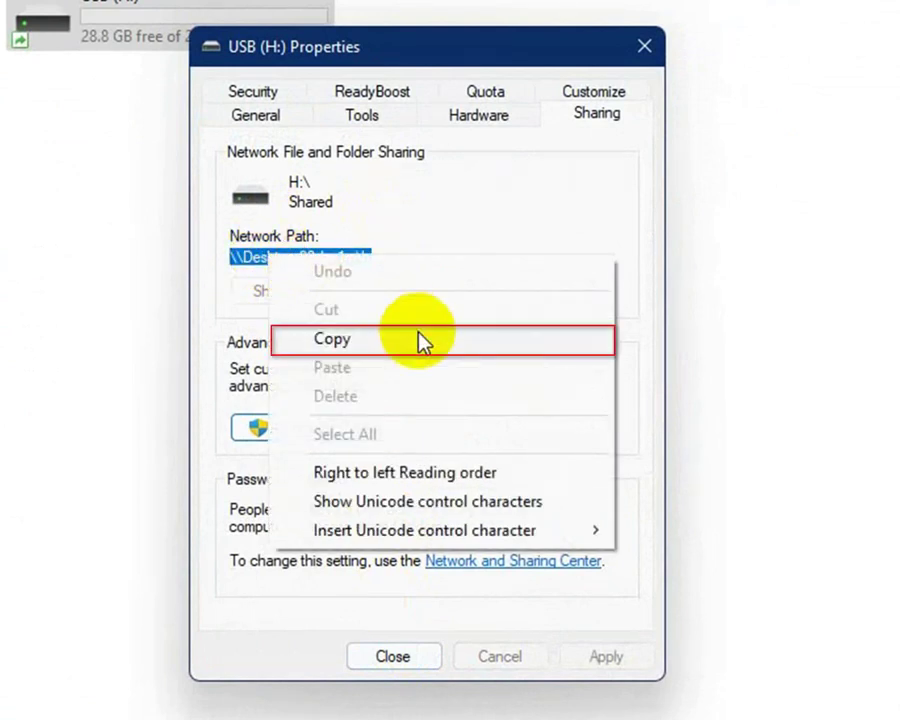
pyautogui.click(419, 341)
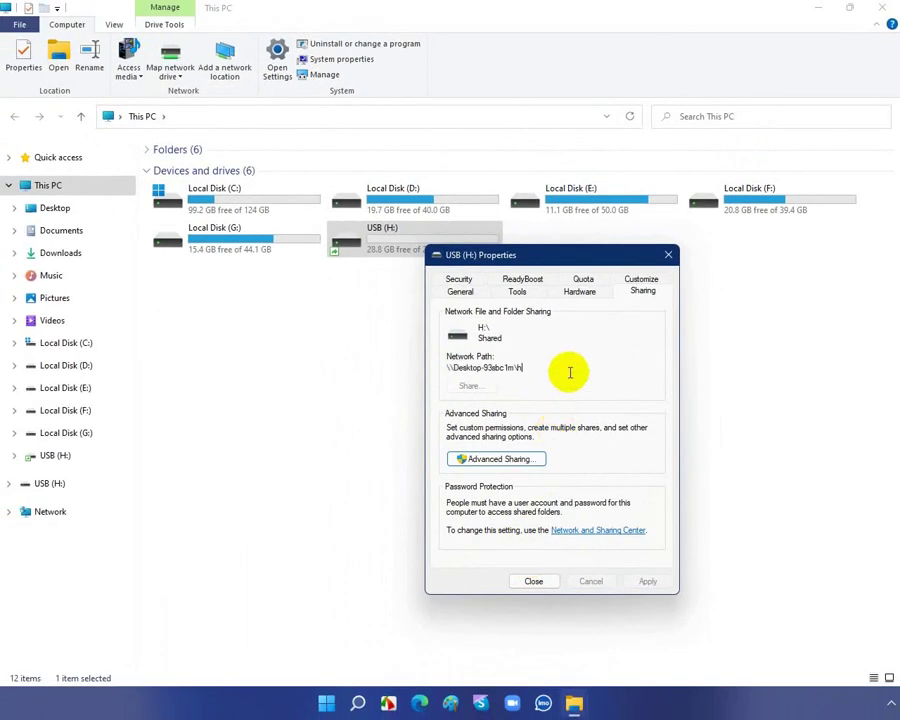
pyautogui.click(532, 583)
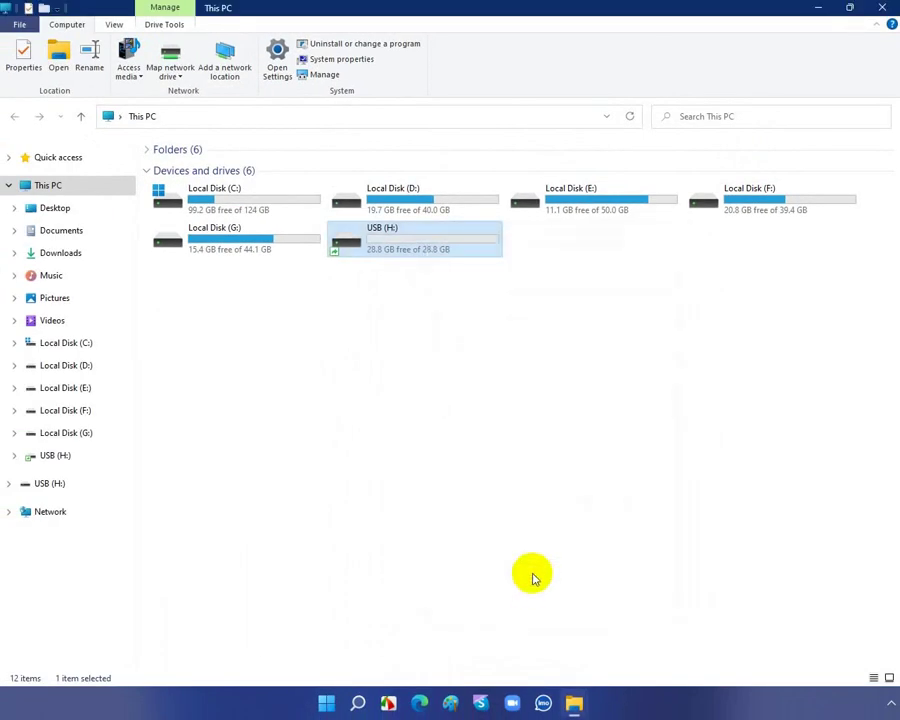
pyautogui.click(885, 8)
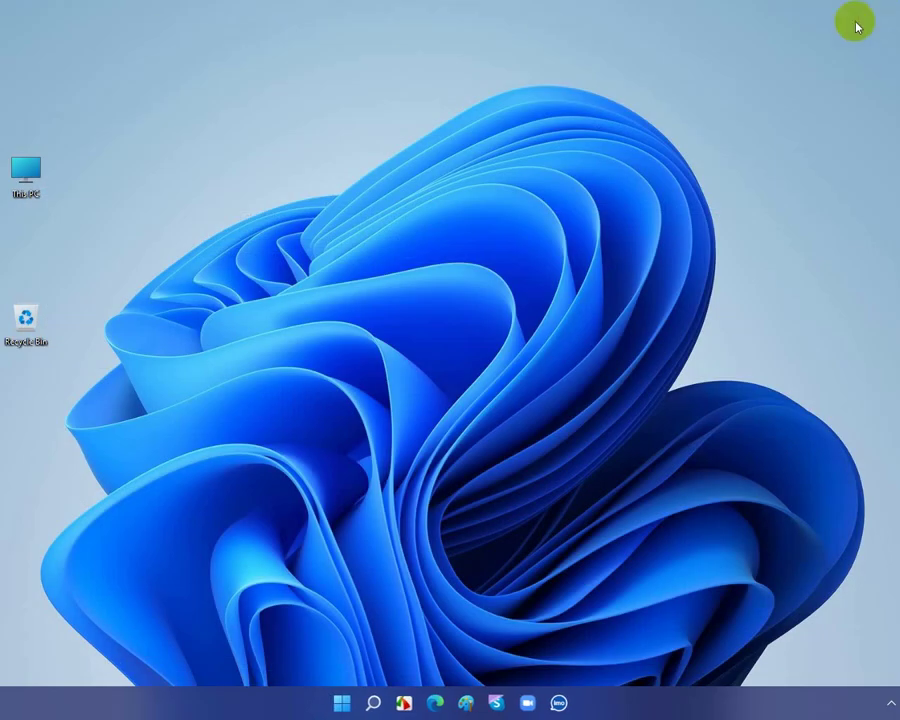
# Search Windows for "con" and open Control Panel
pyautogui.click(372, 704)
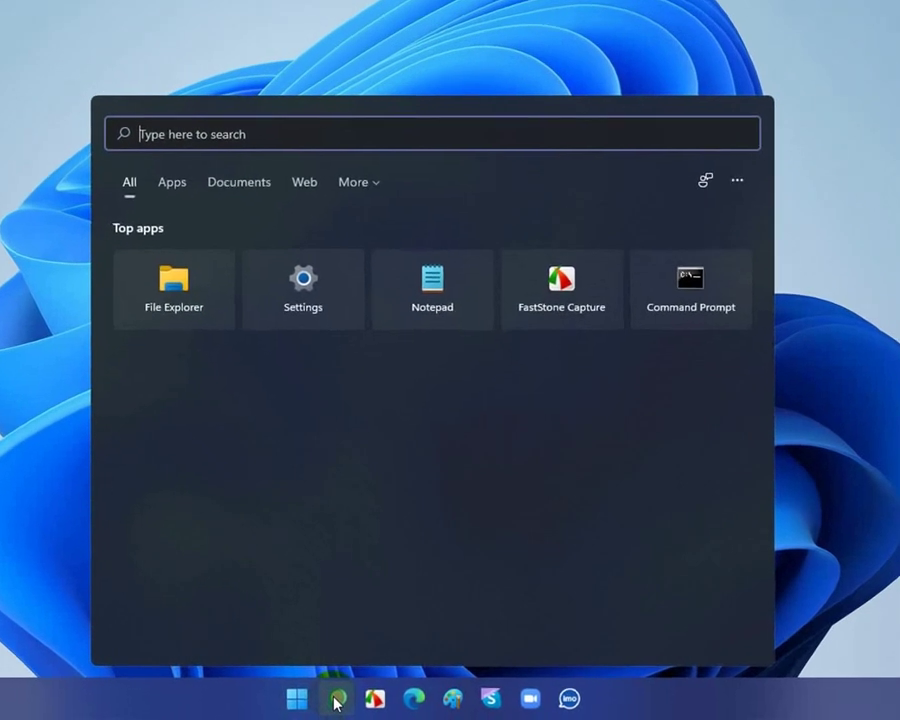
pyautogui.write('c')
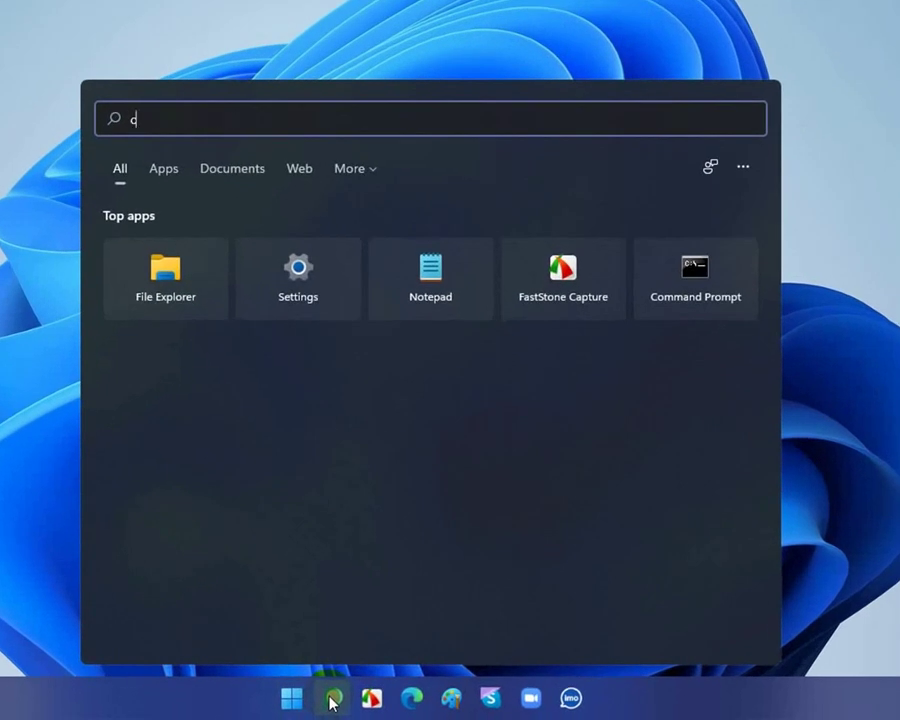
pyautogui.write('on')
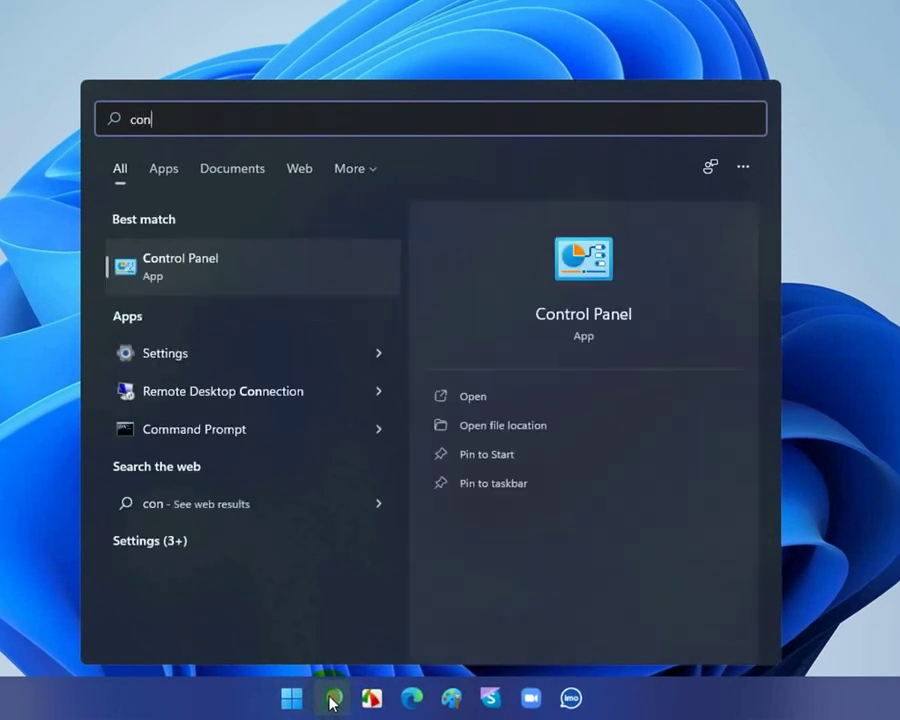
pyautogui.click(238, 280)
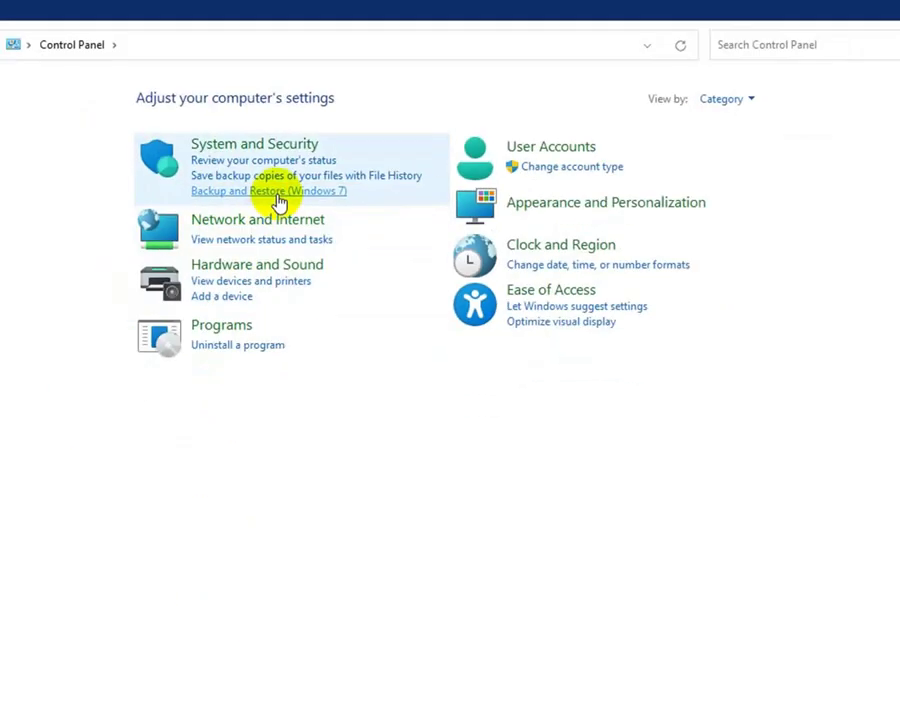
# Start creating a system image from Backup and Restore (Windows 7), with a network location as the backup destination
pyautogui.click(278, 196)
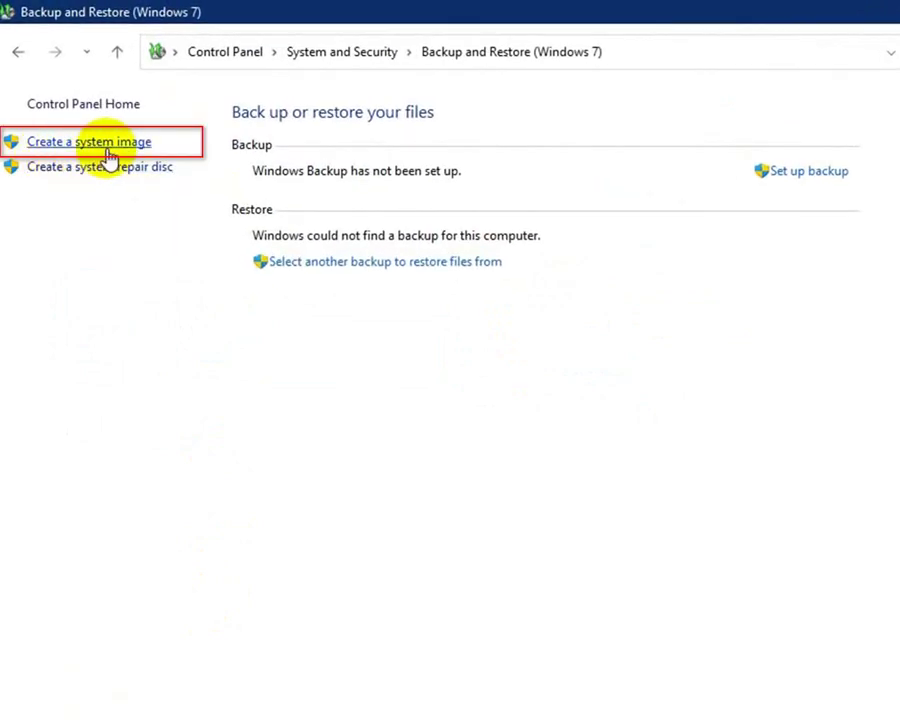
pyautogui.click(129, 152)
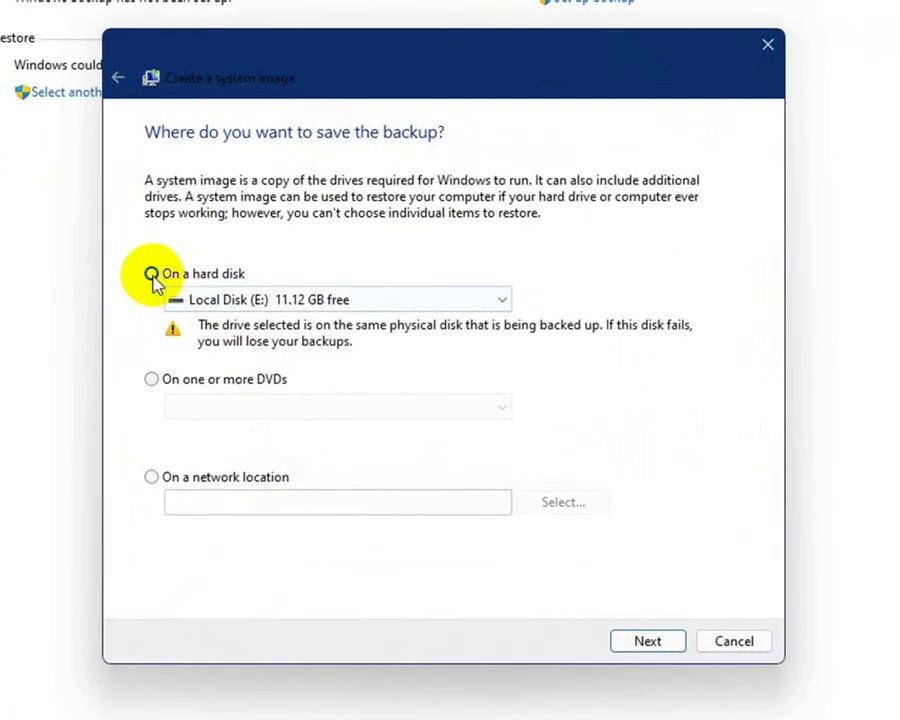
pyautogui.click(152, 479)
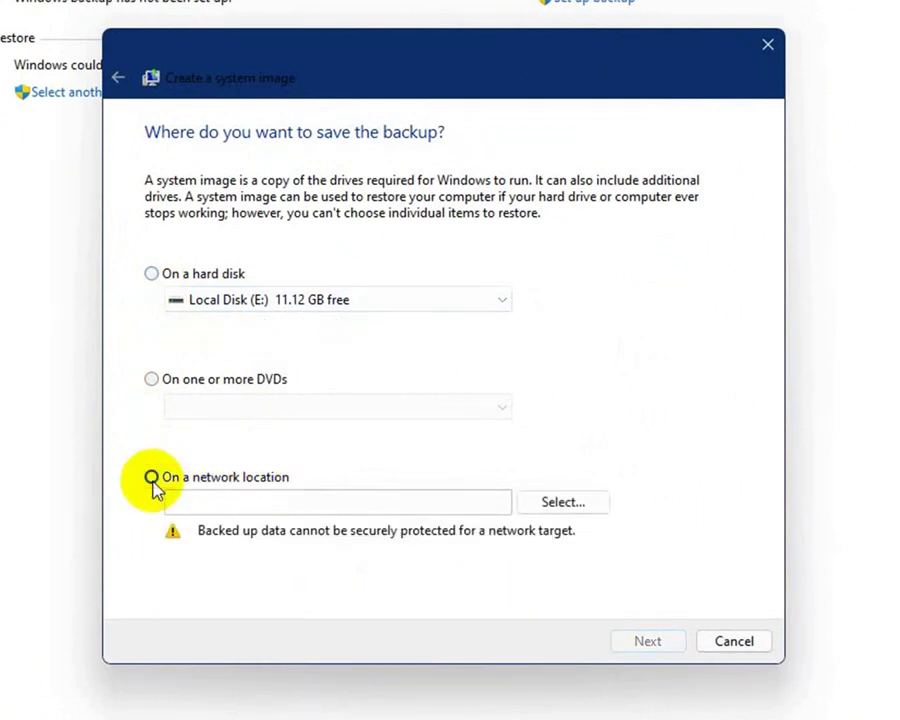
# Set the backup's network location to the copied path \\Desktop-93sbc1m\h, with username MyTube and the account password
pyautogui.click(541, 512)
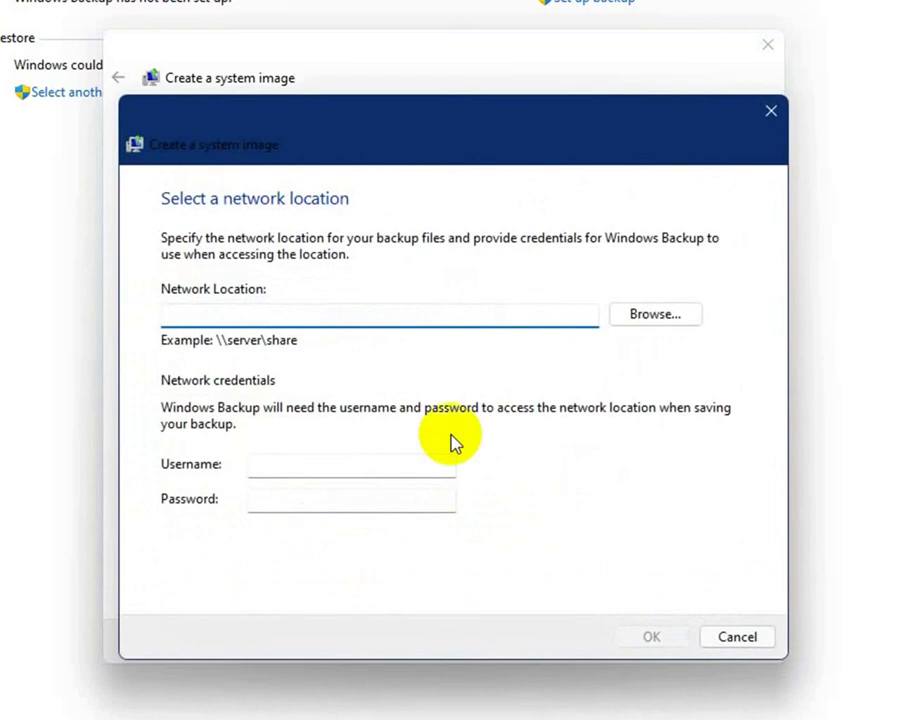
pyautogui.rightClick(253, 314)
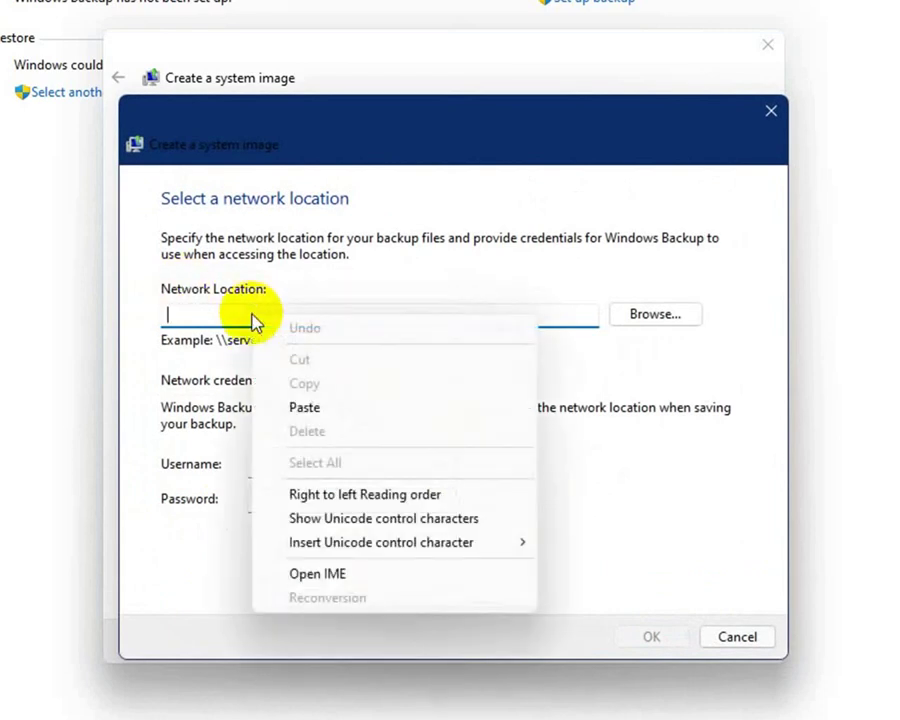
pyautogui.click(362, 410)
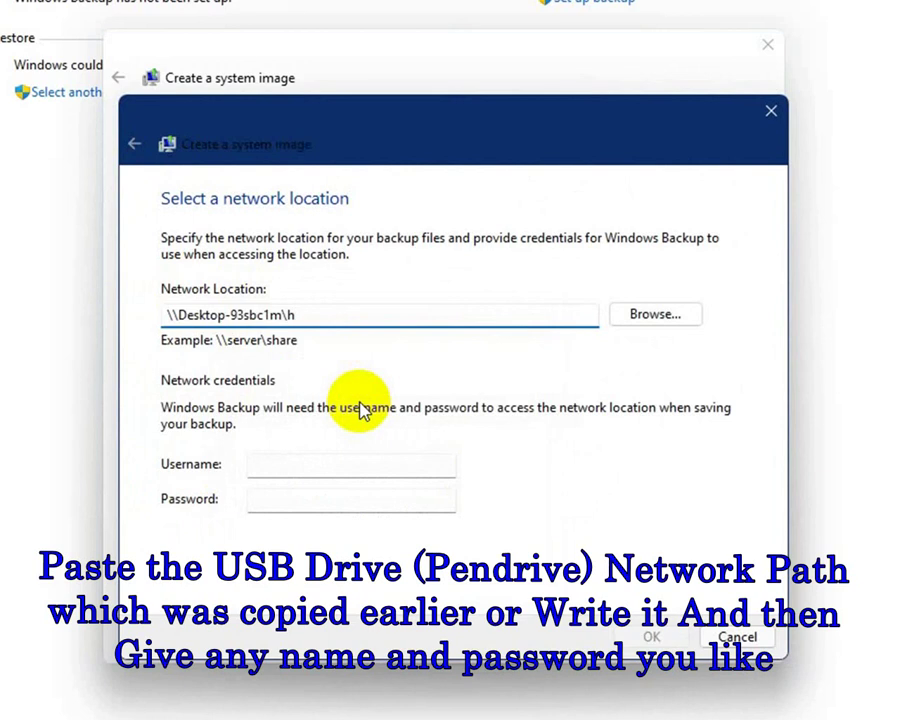
pyautogui.click(358, 466)
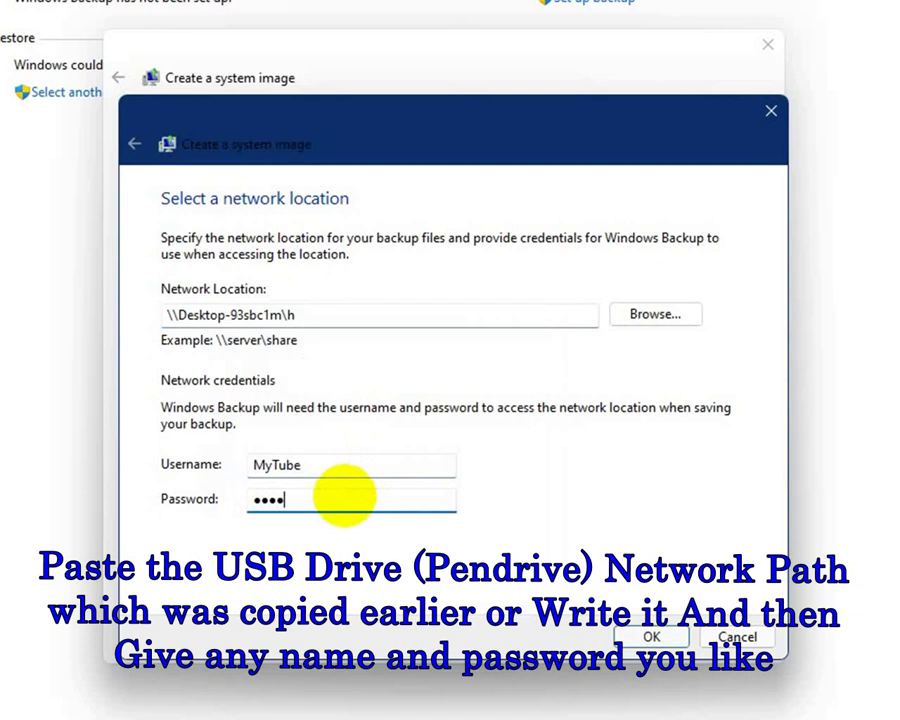
pyautogui.write('1')
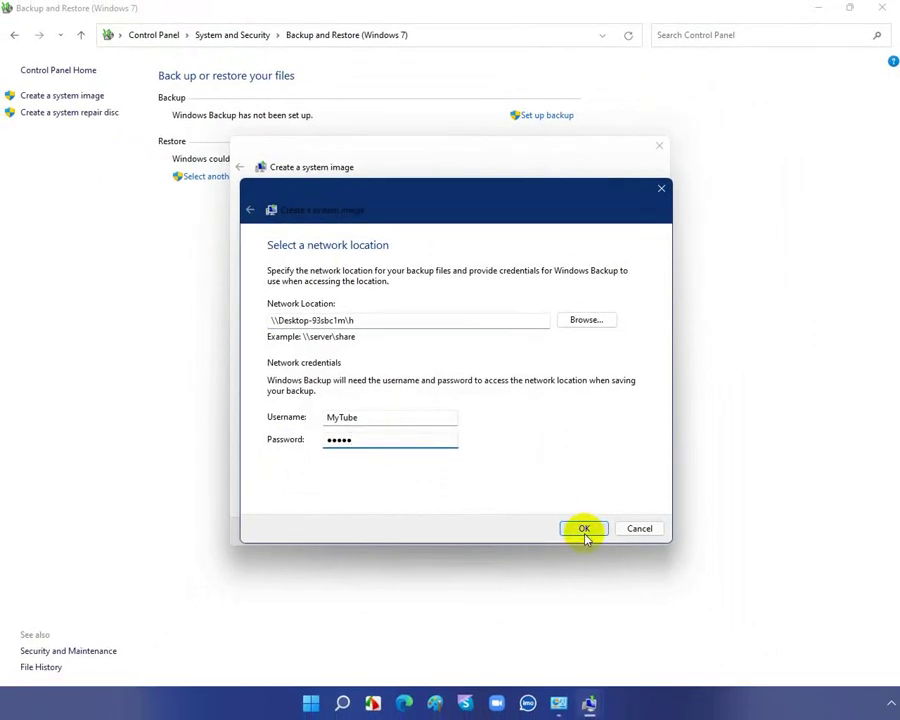
pyautogui.click(594, 533)
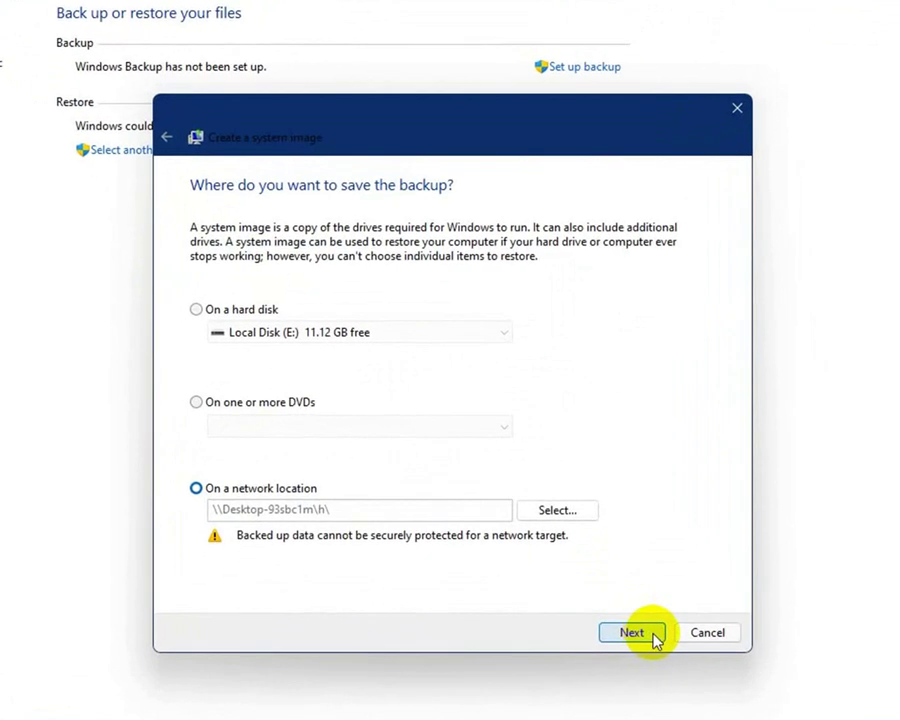
# Start the system image backup with only the (C:) (System) drive included, and close the Backup and Restore window
pyautogui.click(633, 633)
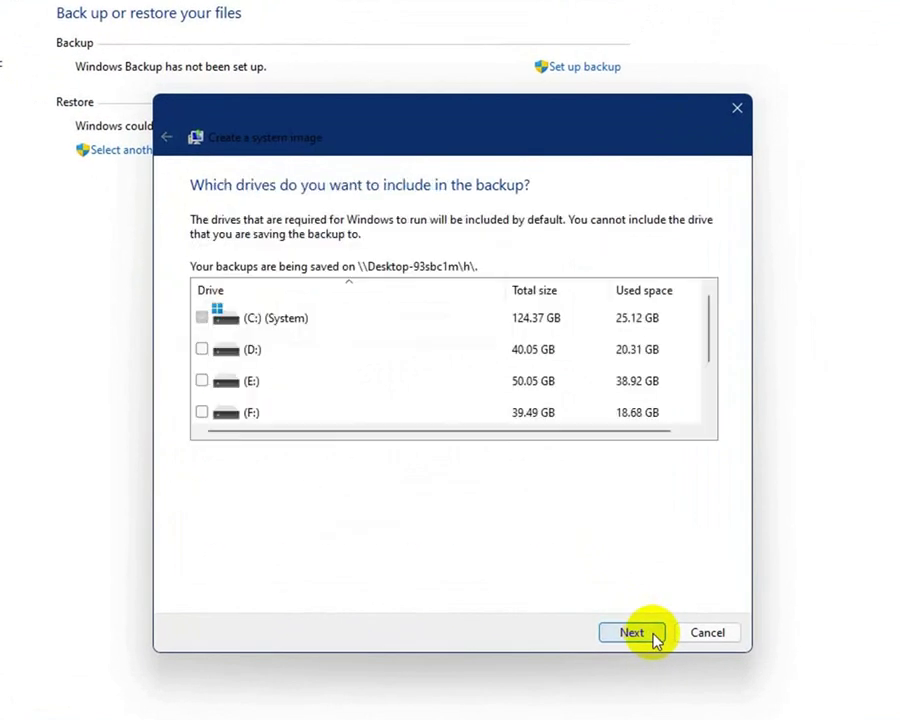
pyautogui.click(632, 633)
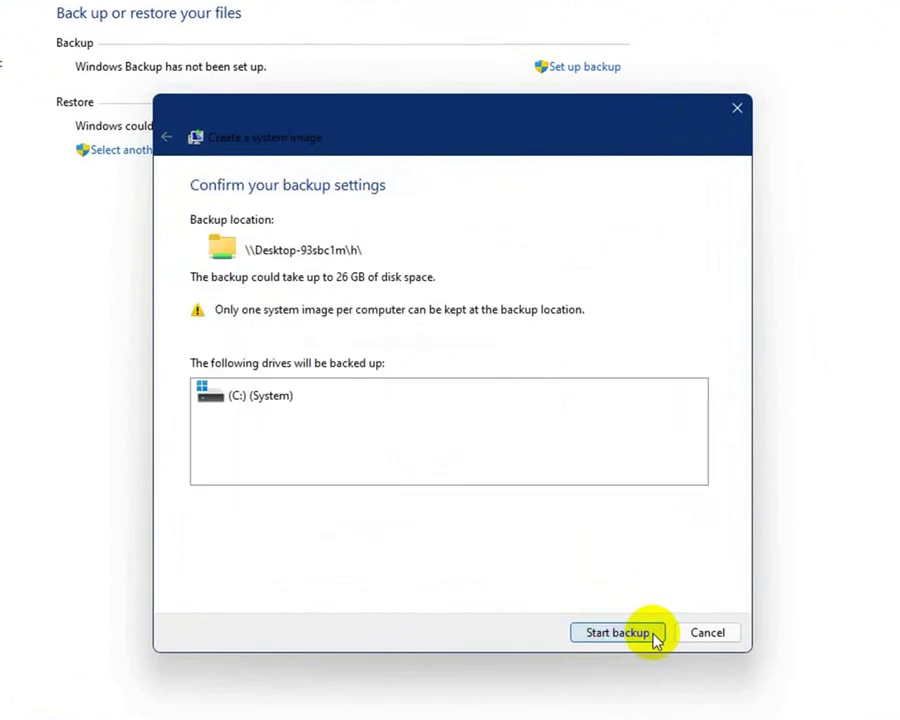
pyautogui.click(653, 634)
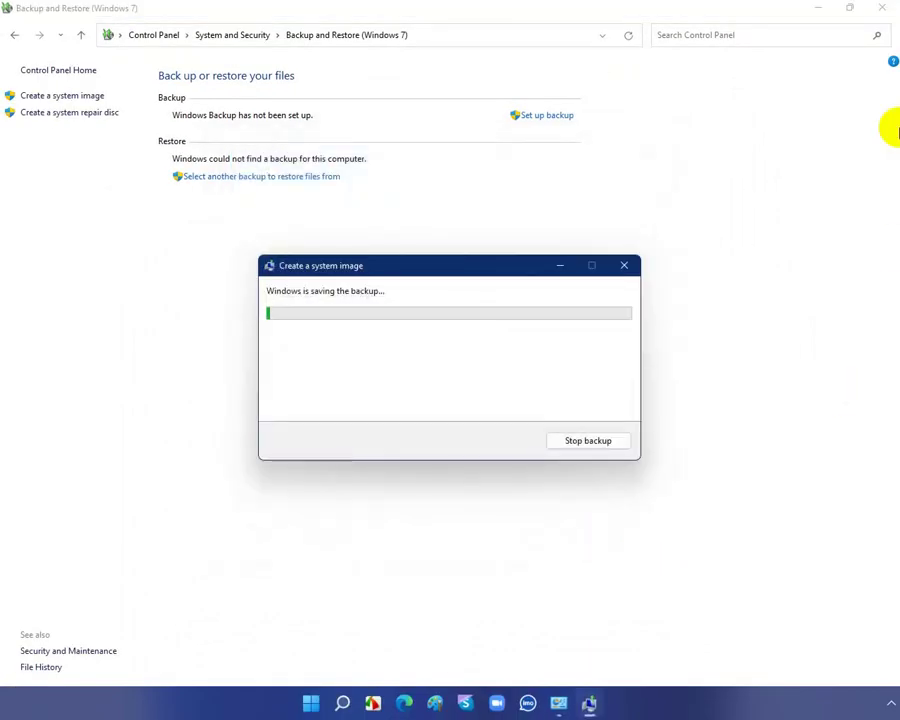
pyautogui.click(882, 12)
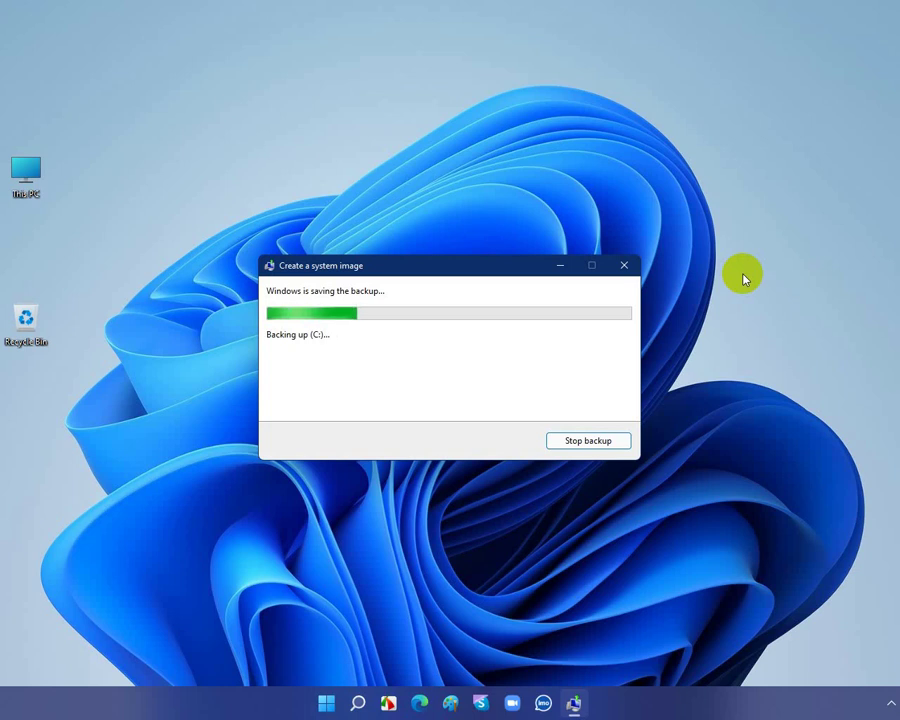
# Decline creating a system repair disc and close the finished system image backup
pyautogui.click(403, 110)
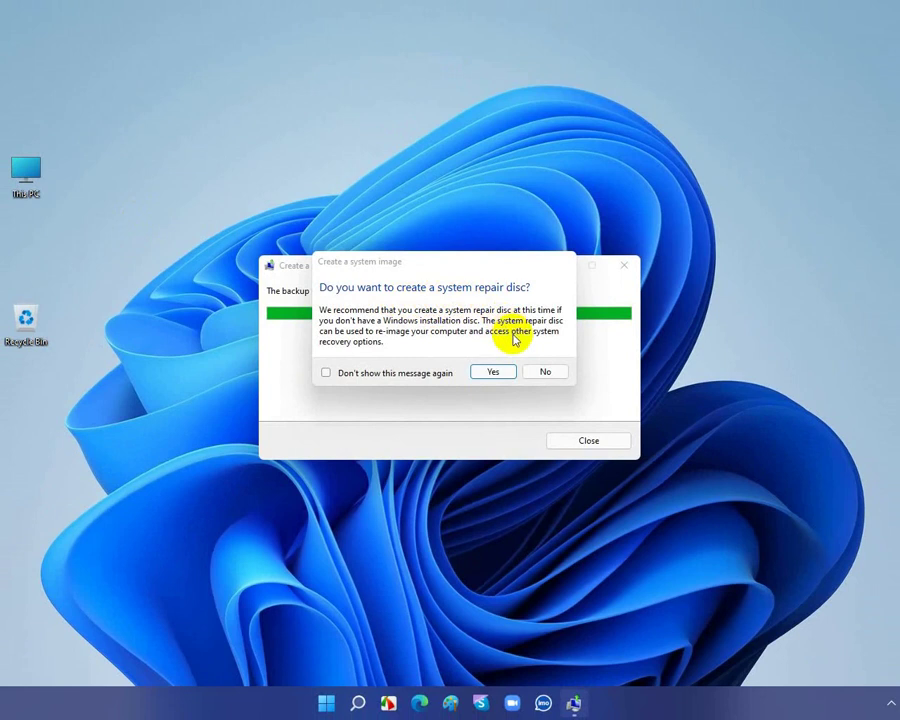
pyautogui.click(543, 373)
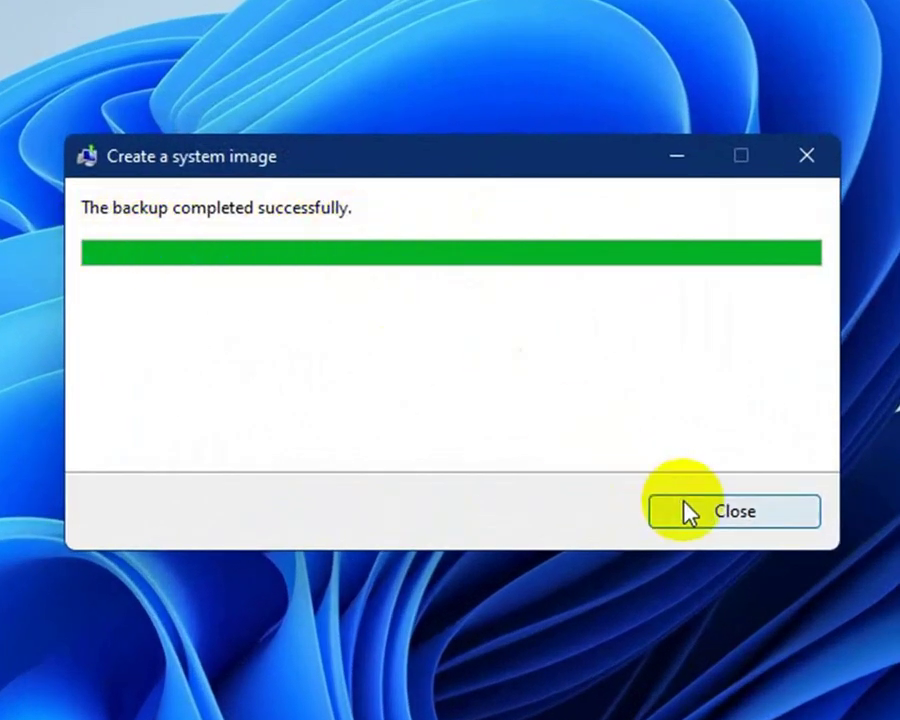
pyautogui.click(716, 515)
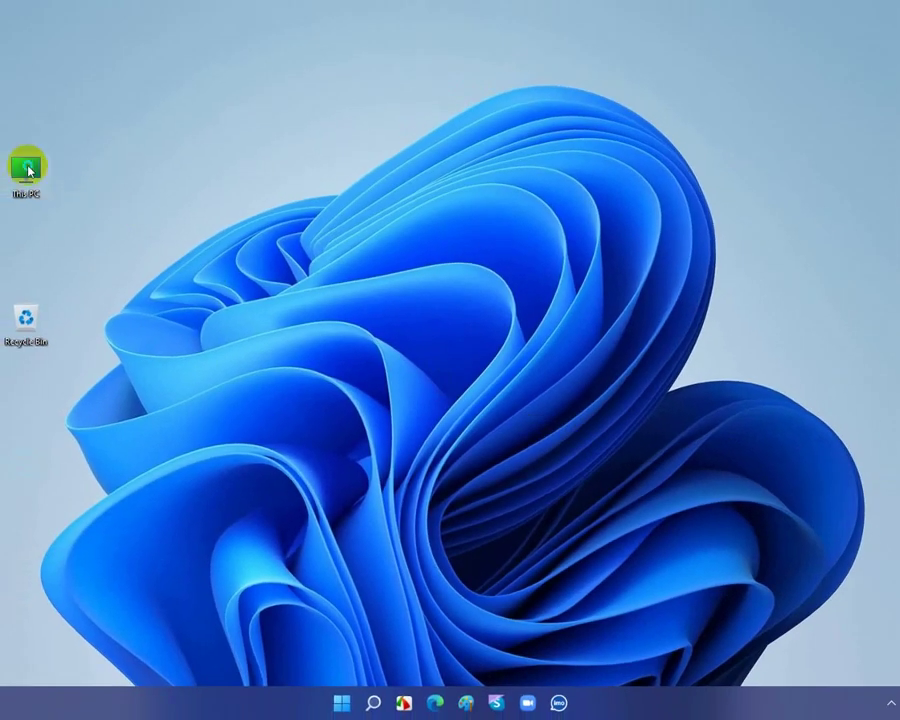
# Open the USB (H:) drive from This PC to check for the backup folder
pyautogui.rightClick(28, 170)
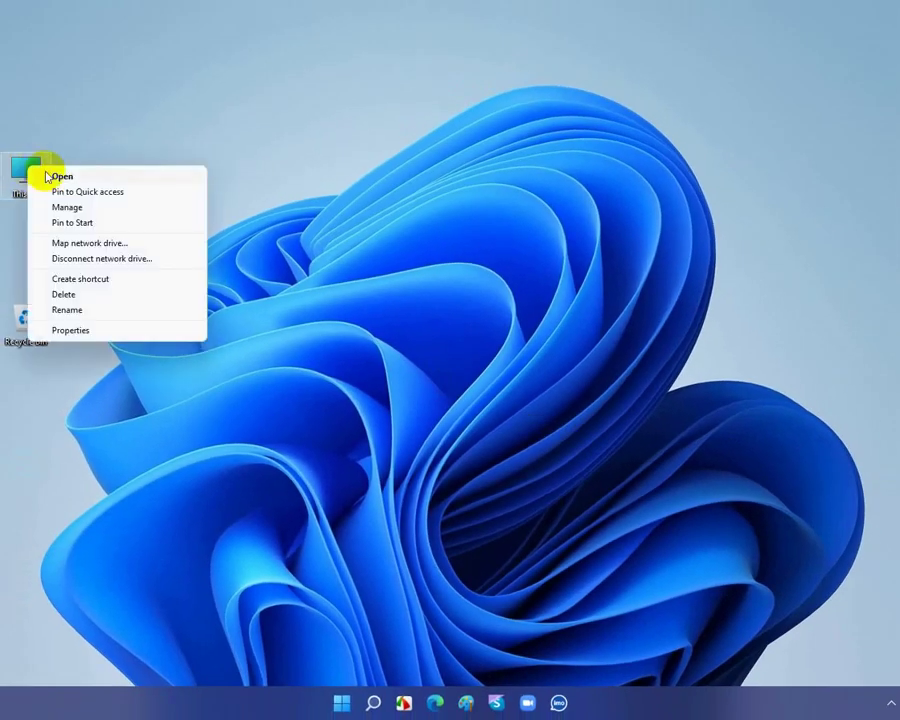
pyautogui.click(60, 176)
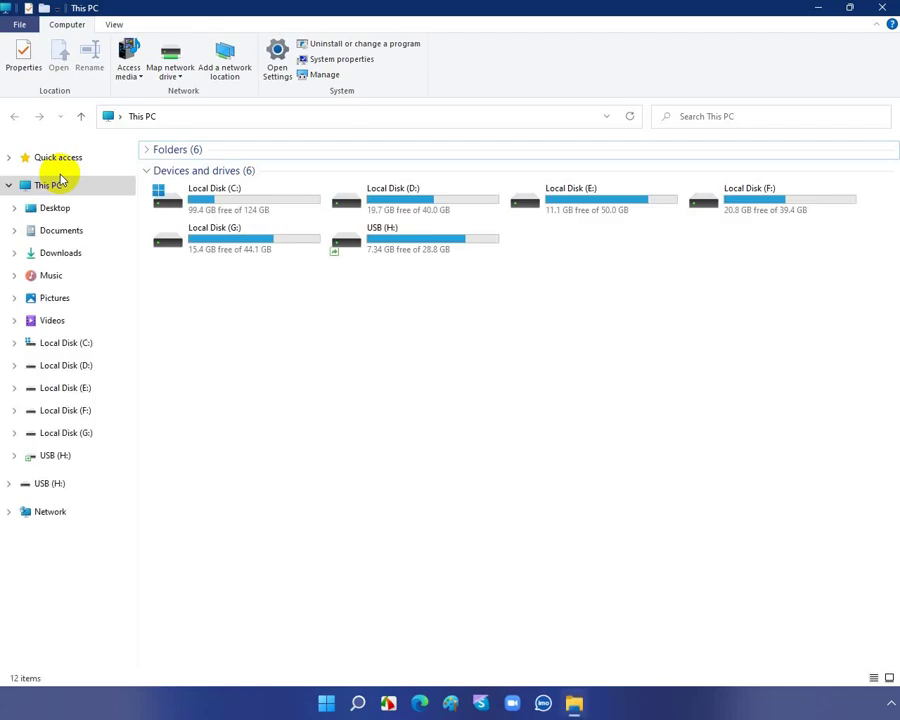
pyautogui.click(386, 247)
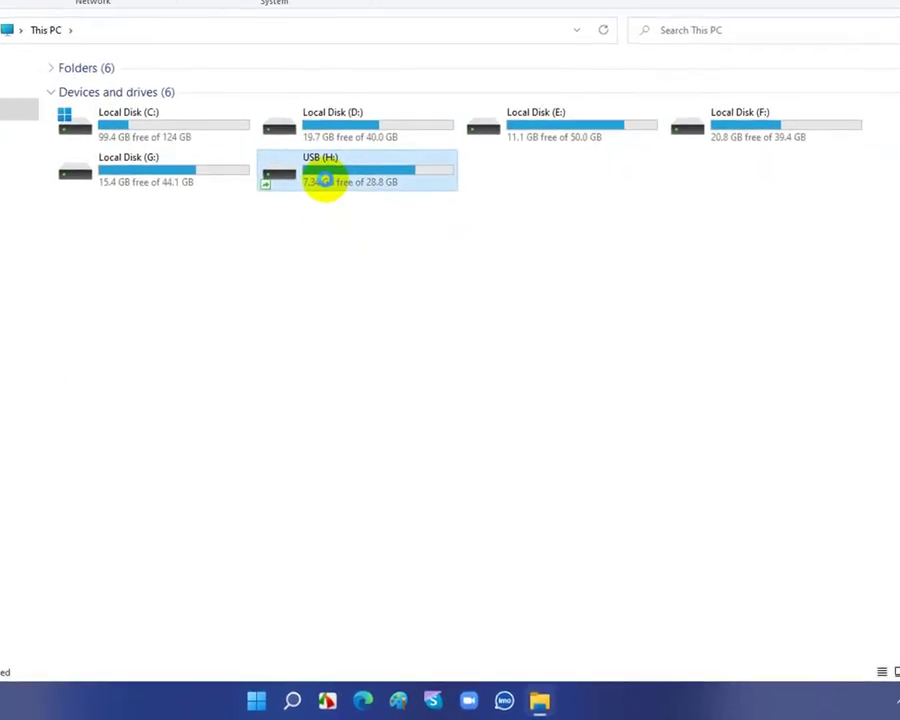
pyautogui.rightClick(311, 165)
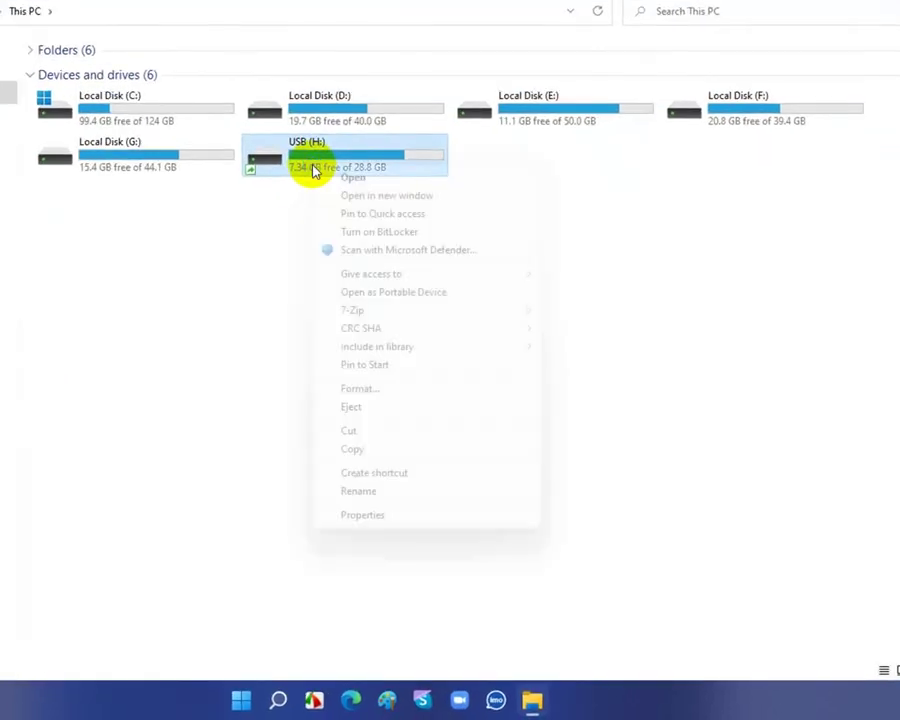
pyautogui.click(346, 175)
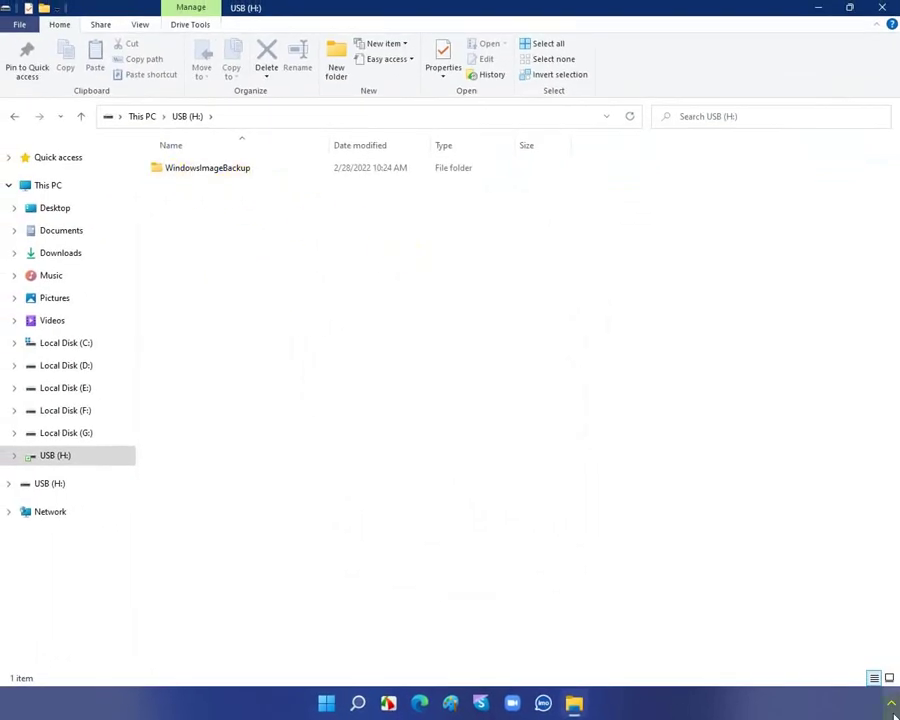
# Display the USB (H:) drive's contents as large icons and go back up to This PC
pyautogui.click(889, 680)
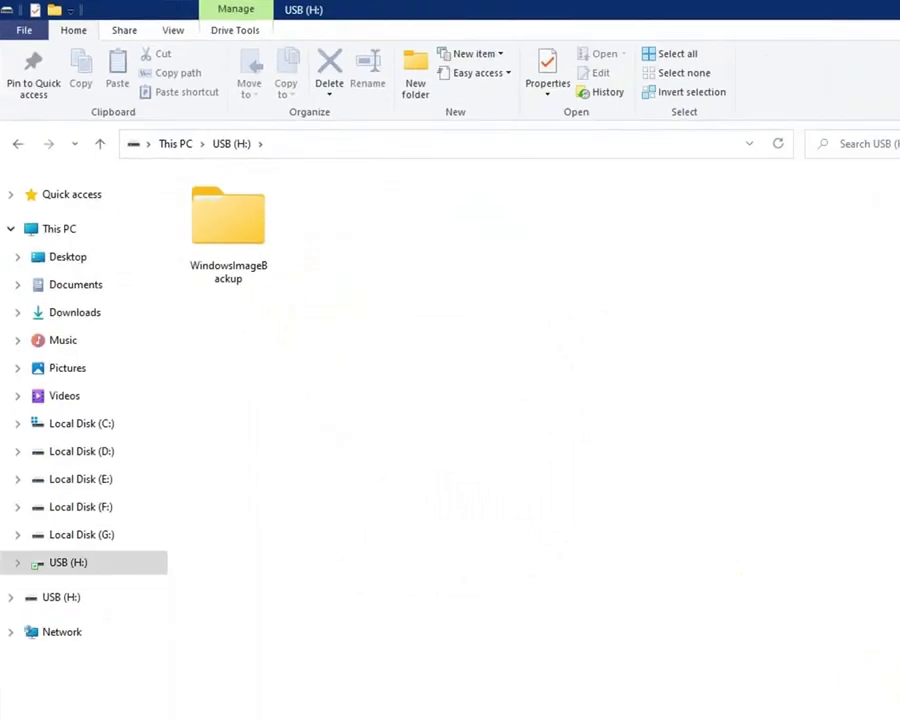
pyautogui.click(82, 117)
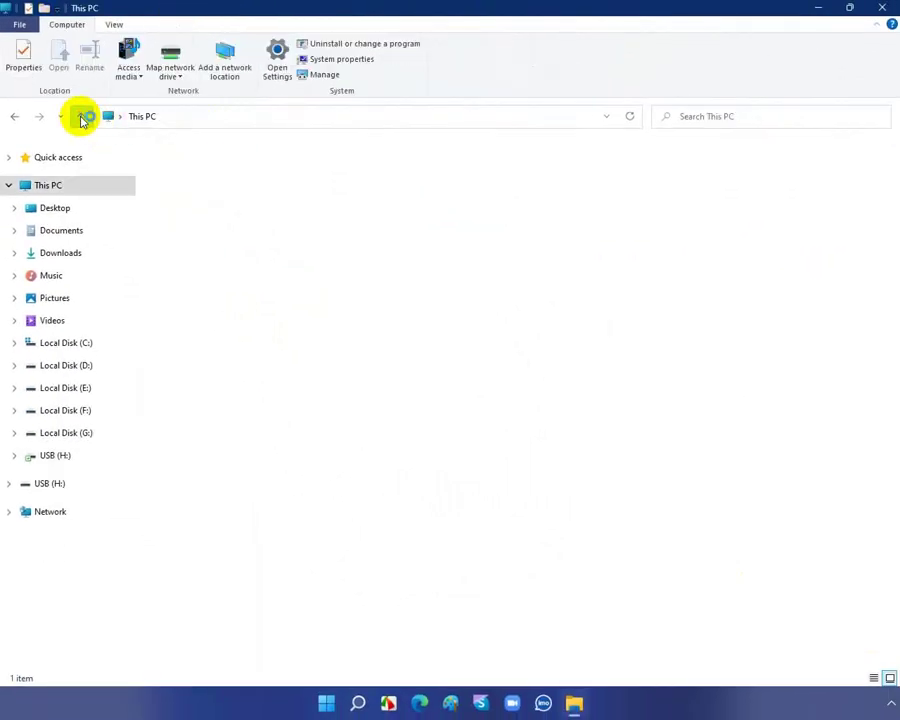